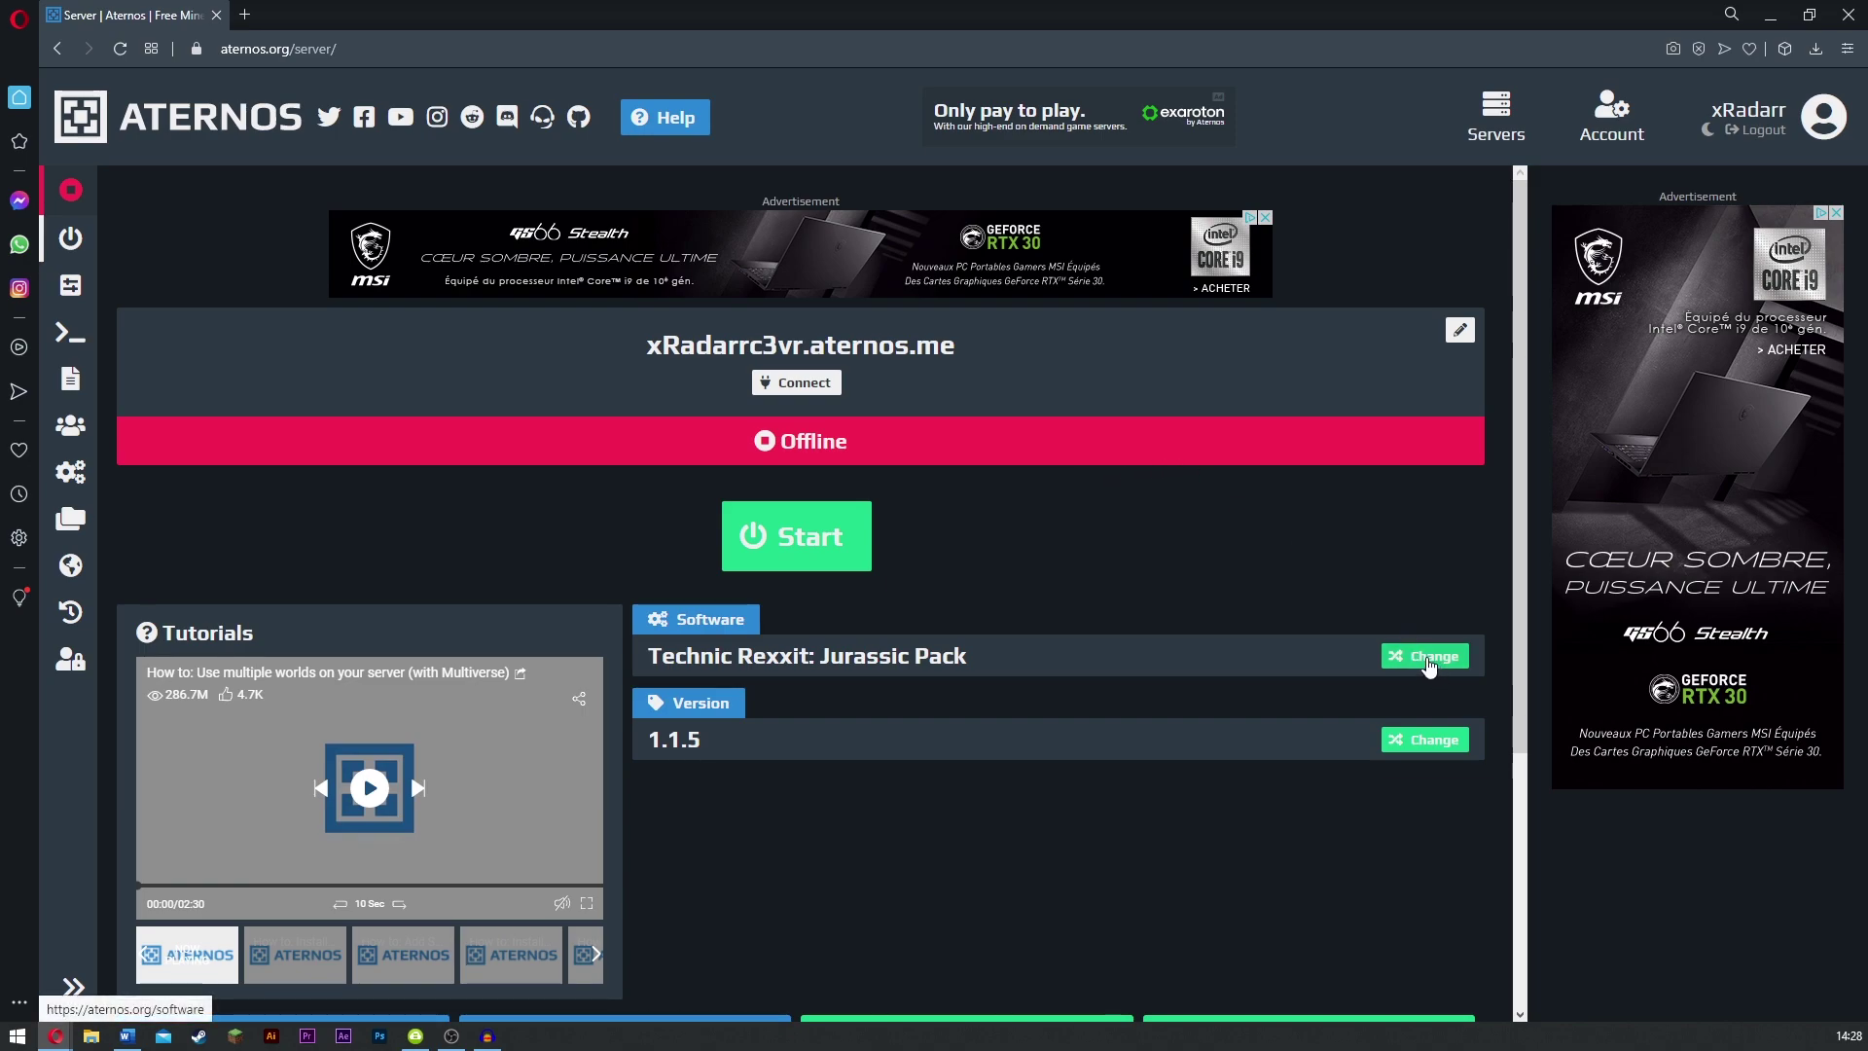
Change the server software by opening the list of CurseForge modpacks
click(1428, 662)
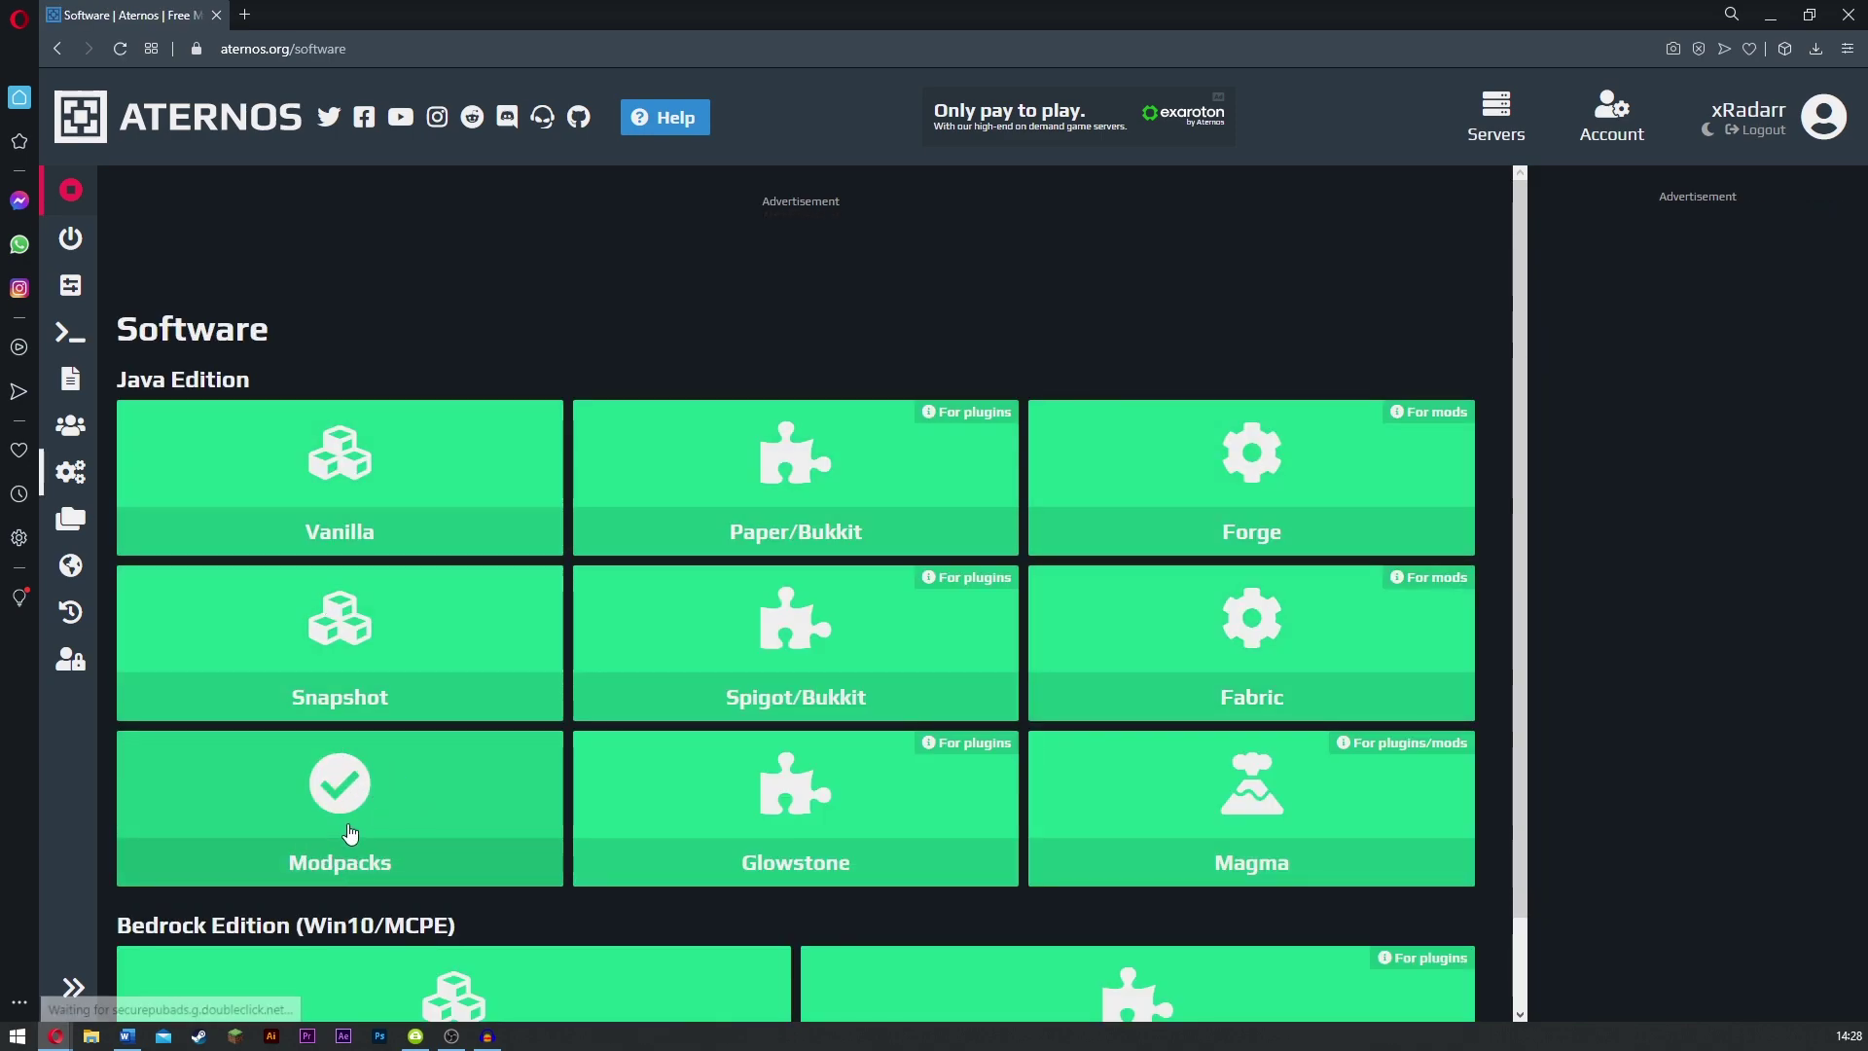
click(355, 835)
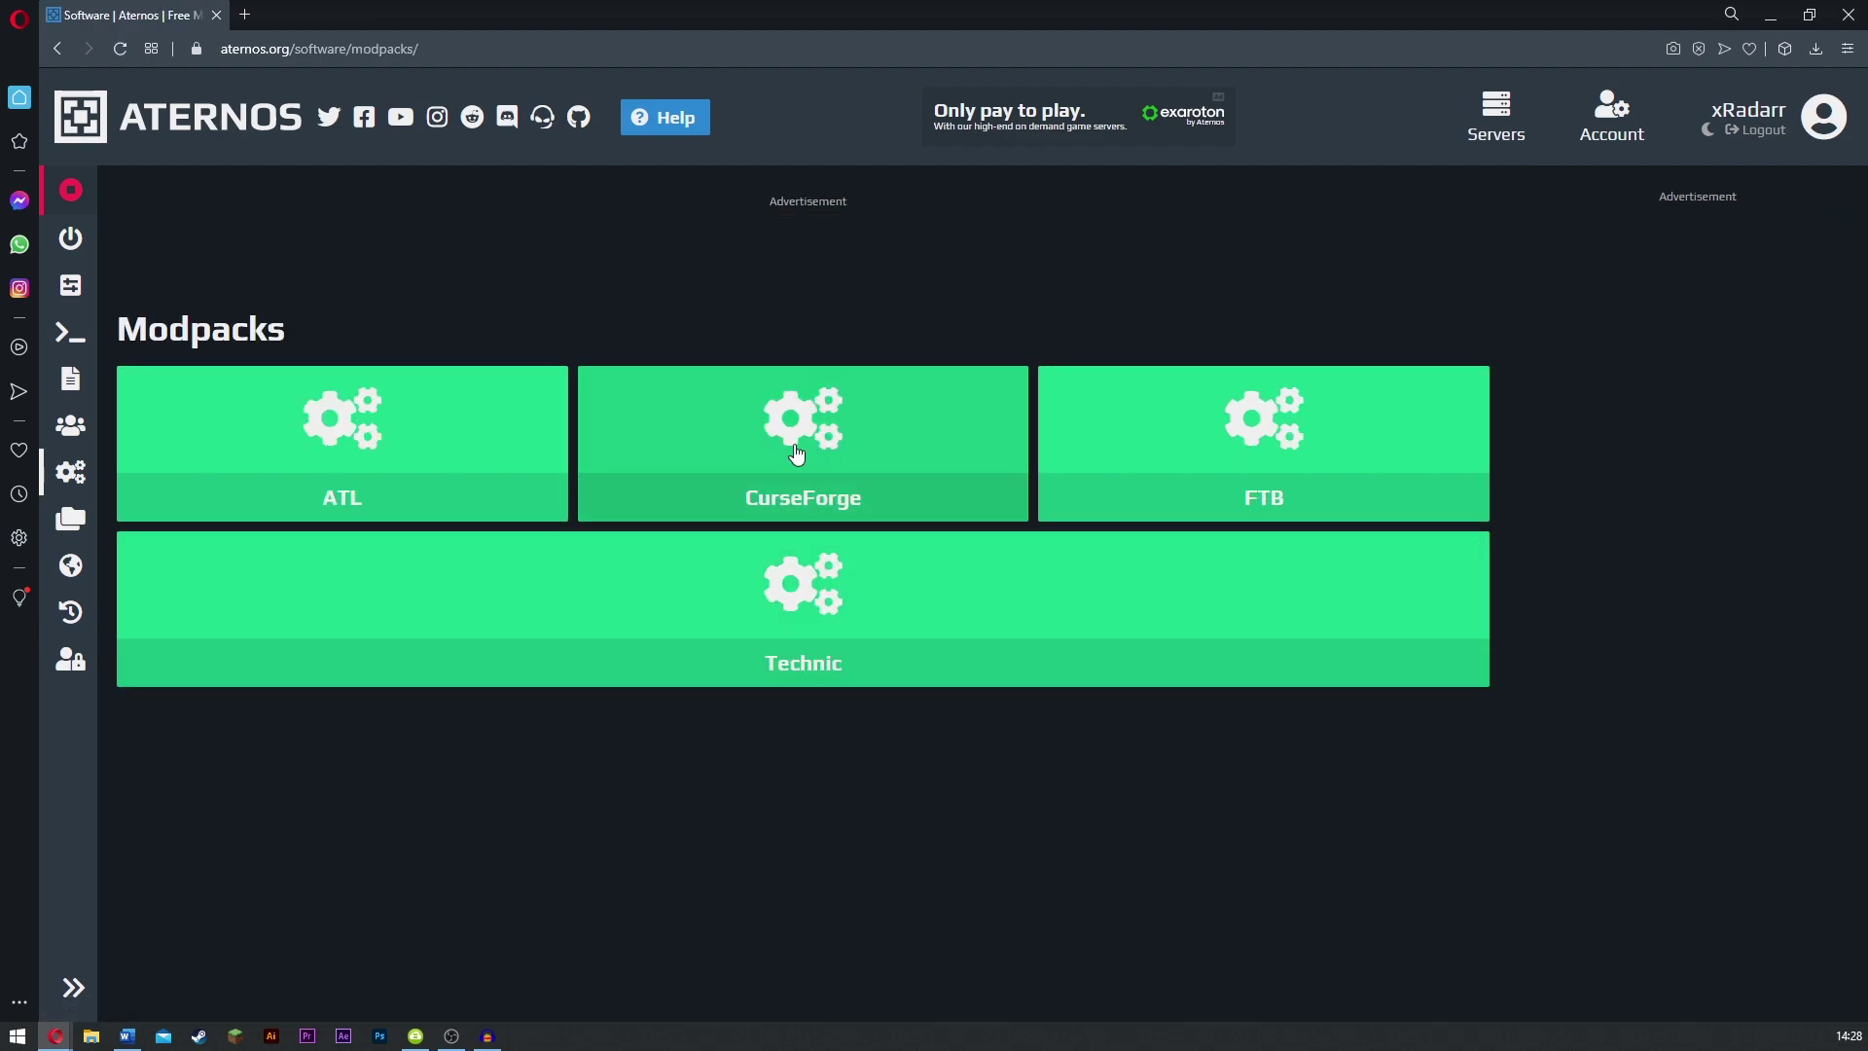
click(803, 474)
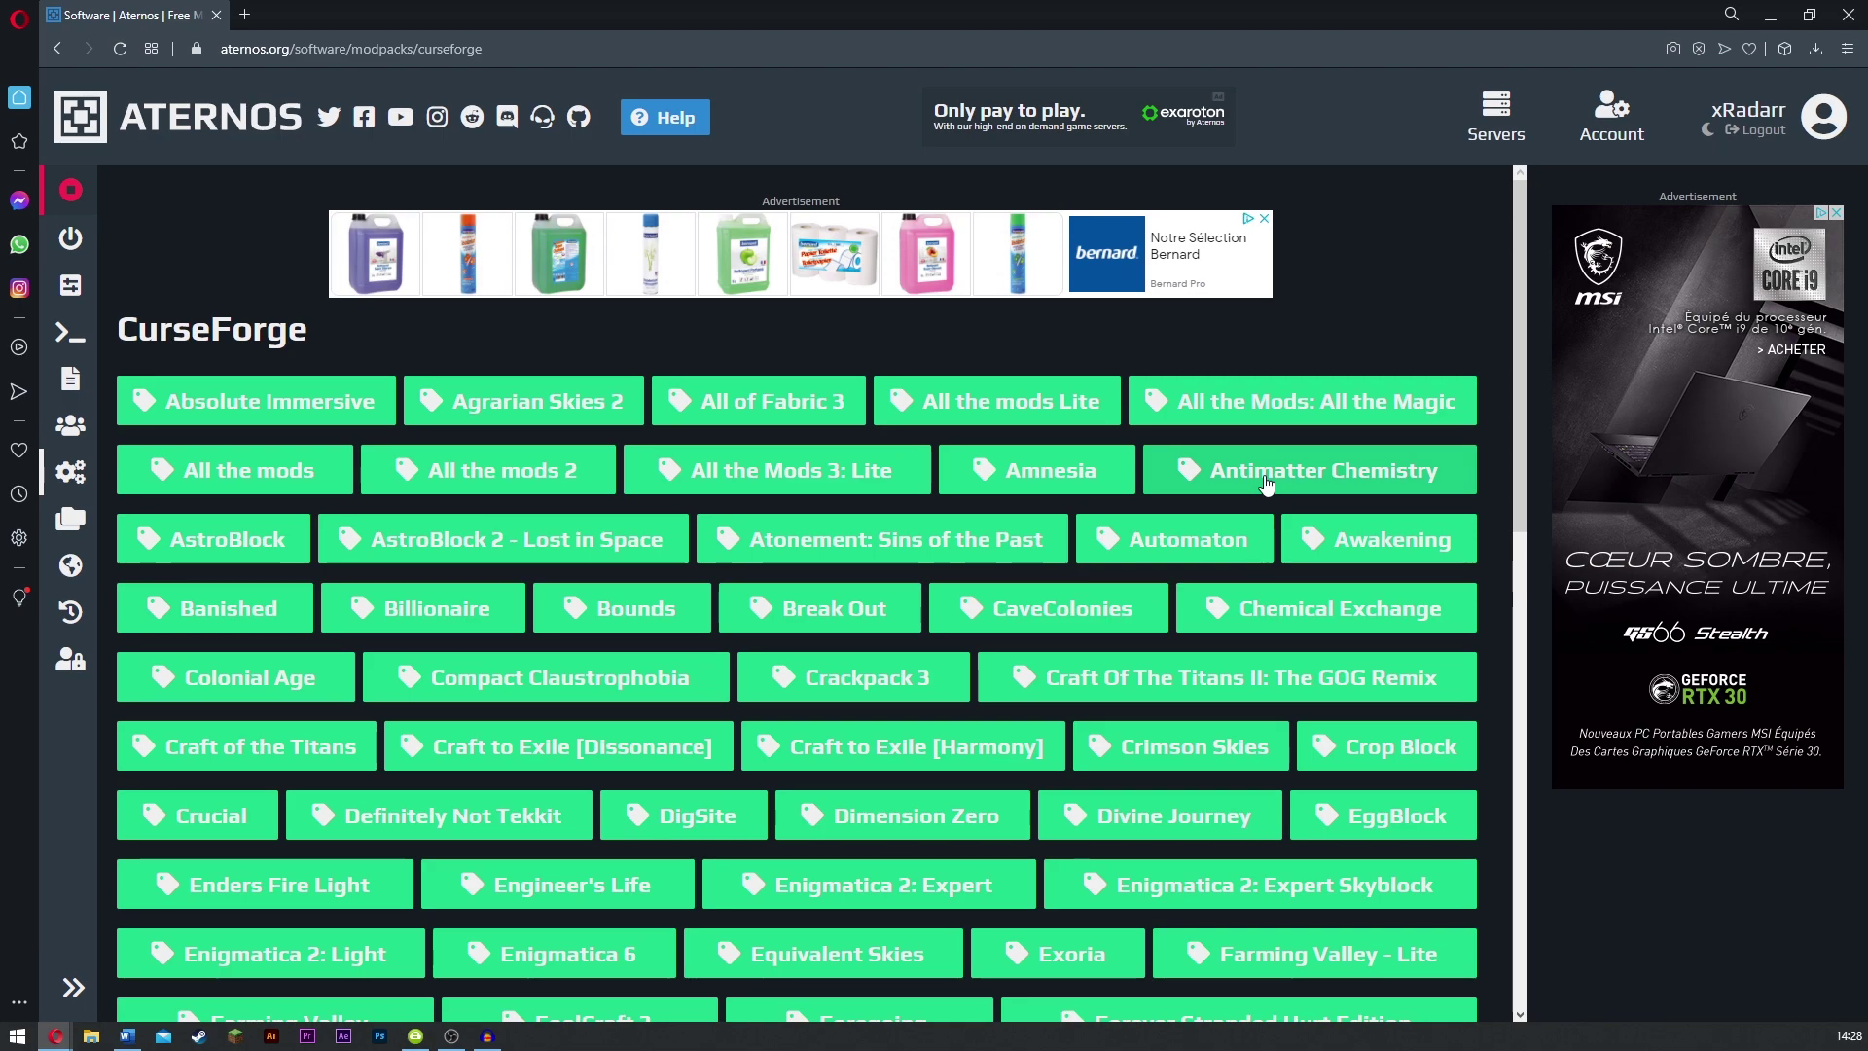
Select the Antimatter Chemistry modpack and reinstall the server with it, accepting deletion of the current world
scroll(725, 457, down, 1)
scroll(725, 457, down, 10)
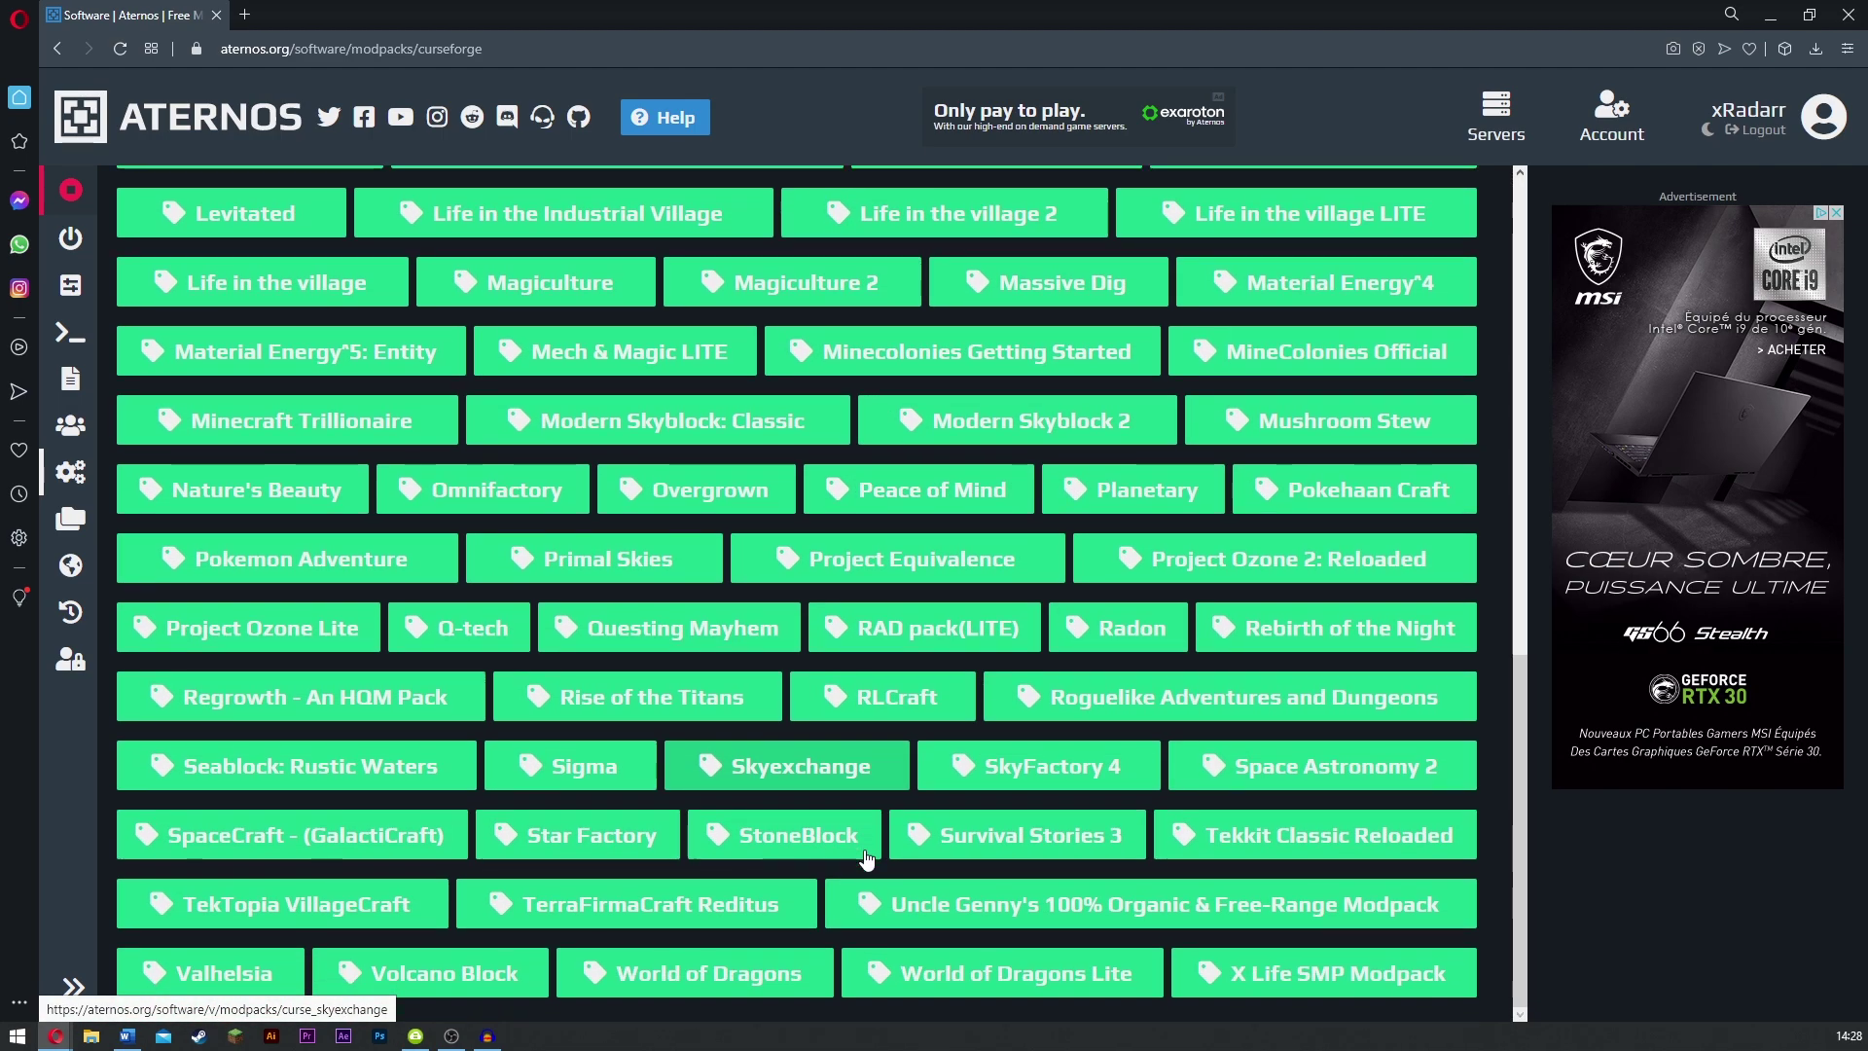
scroll(1323, 671, up, 12)
click(1315, 475)
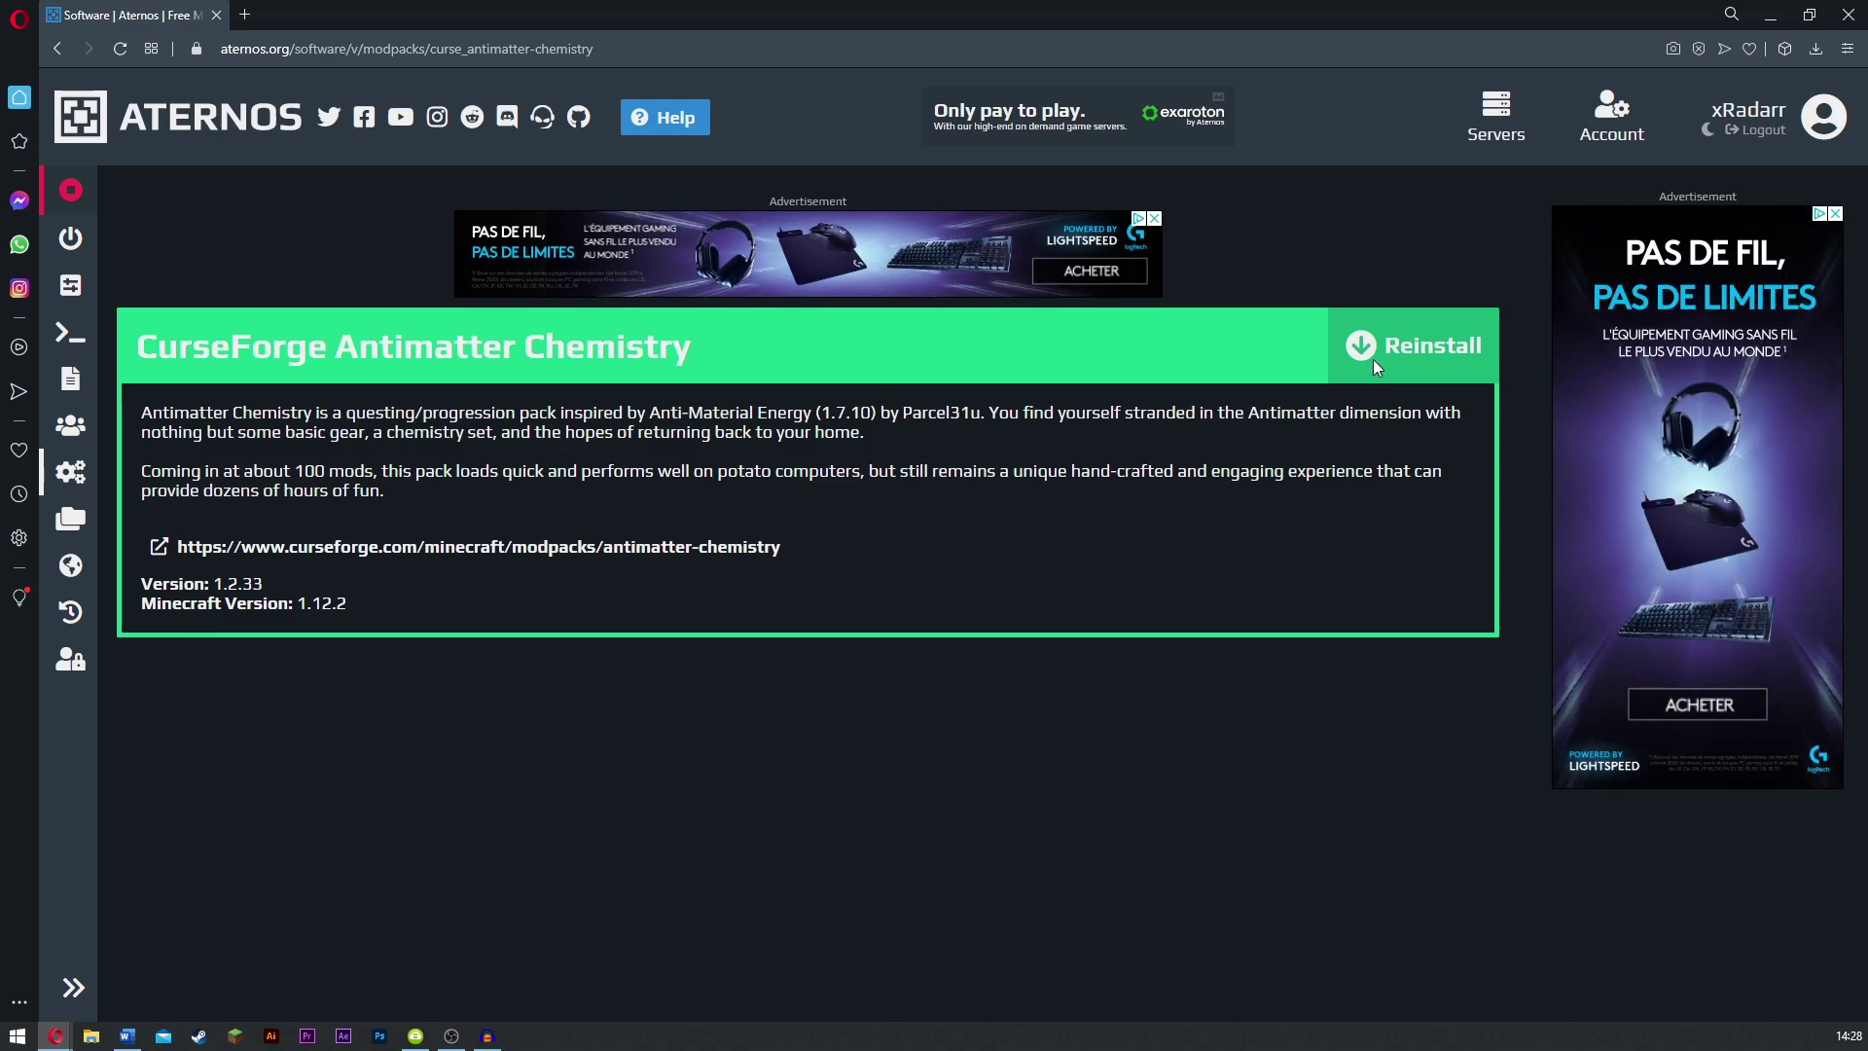
click(1374, 368)
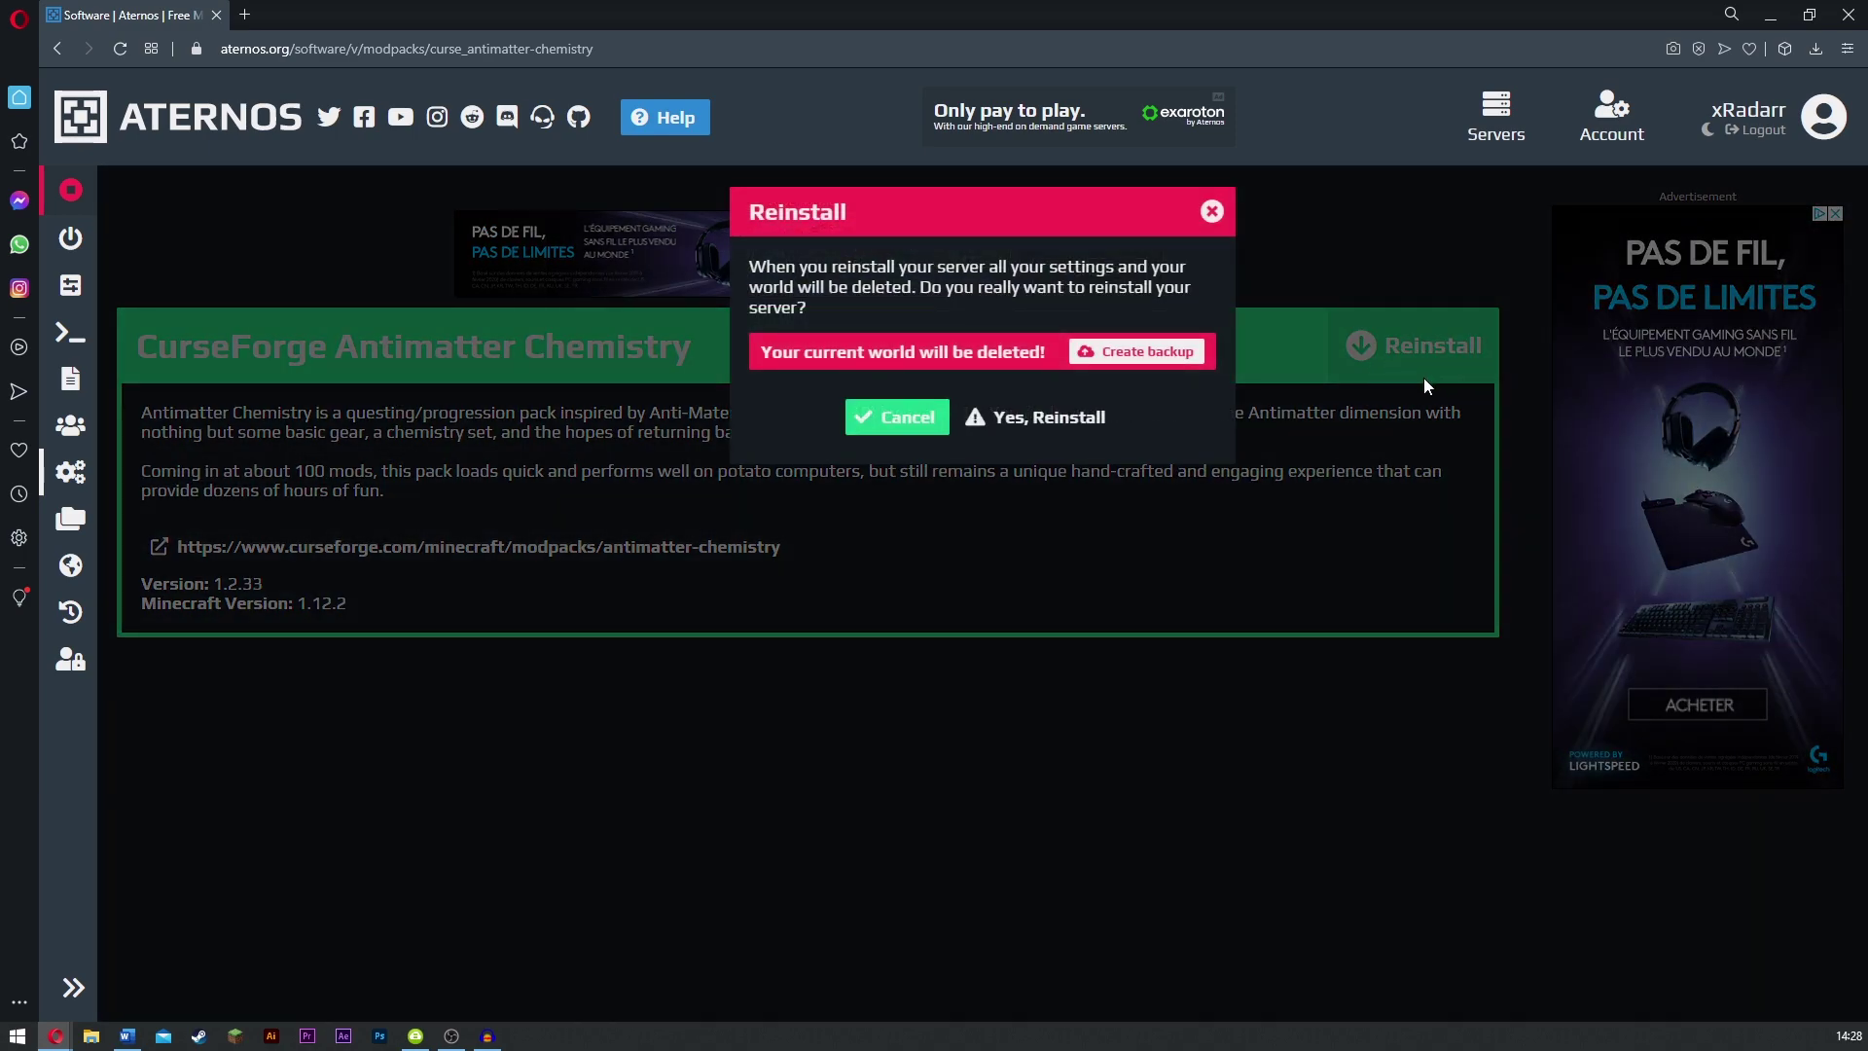
click(1030, 429)
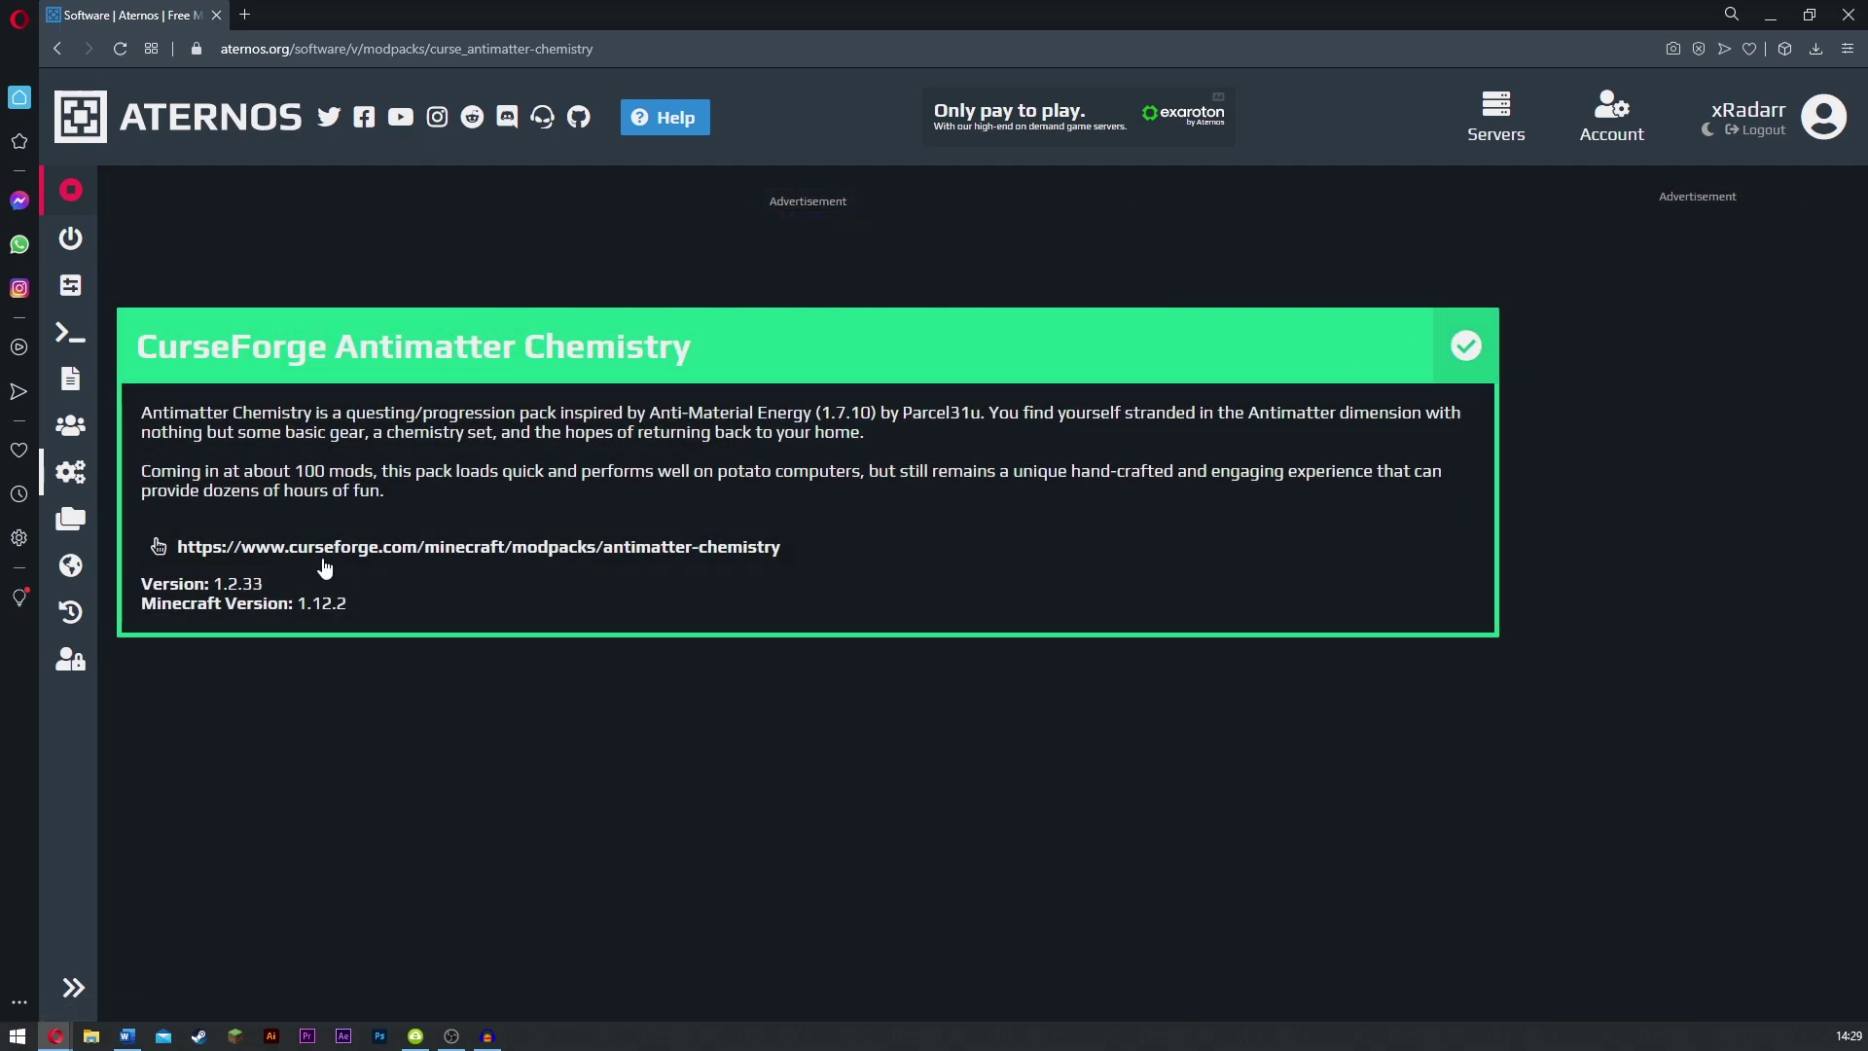
Open the modpack's CurseForge web page and save the CurseForge app installer to the Downloads folder
click(220, 550)
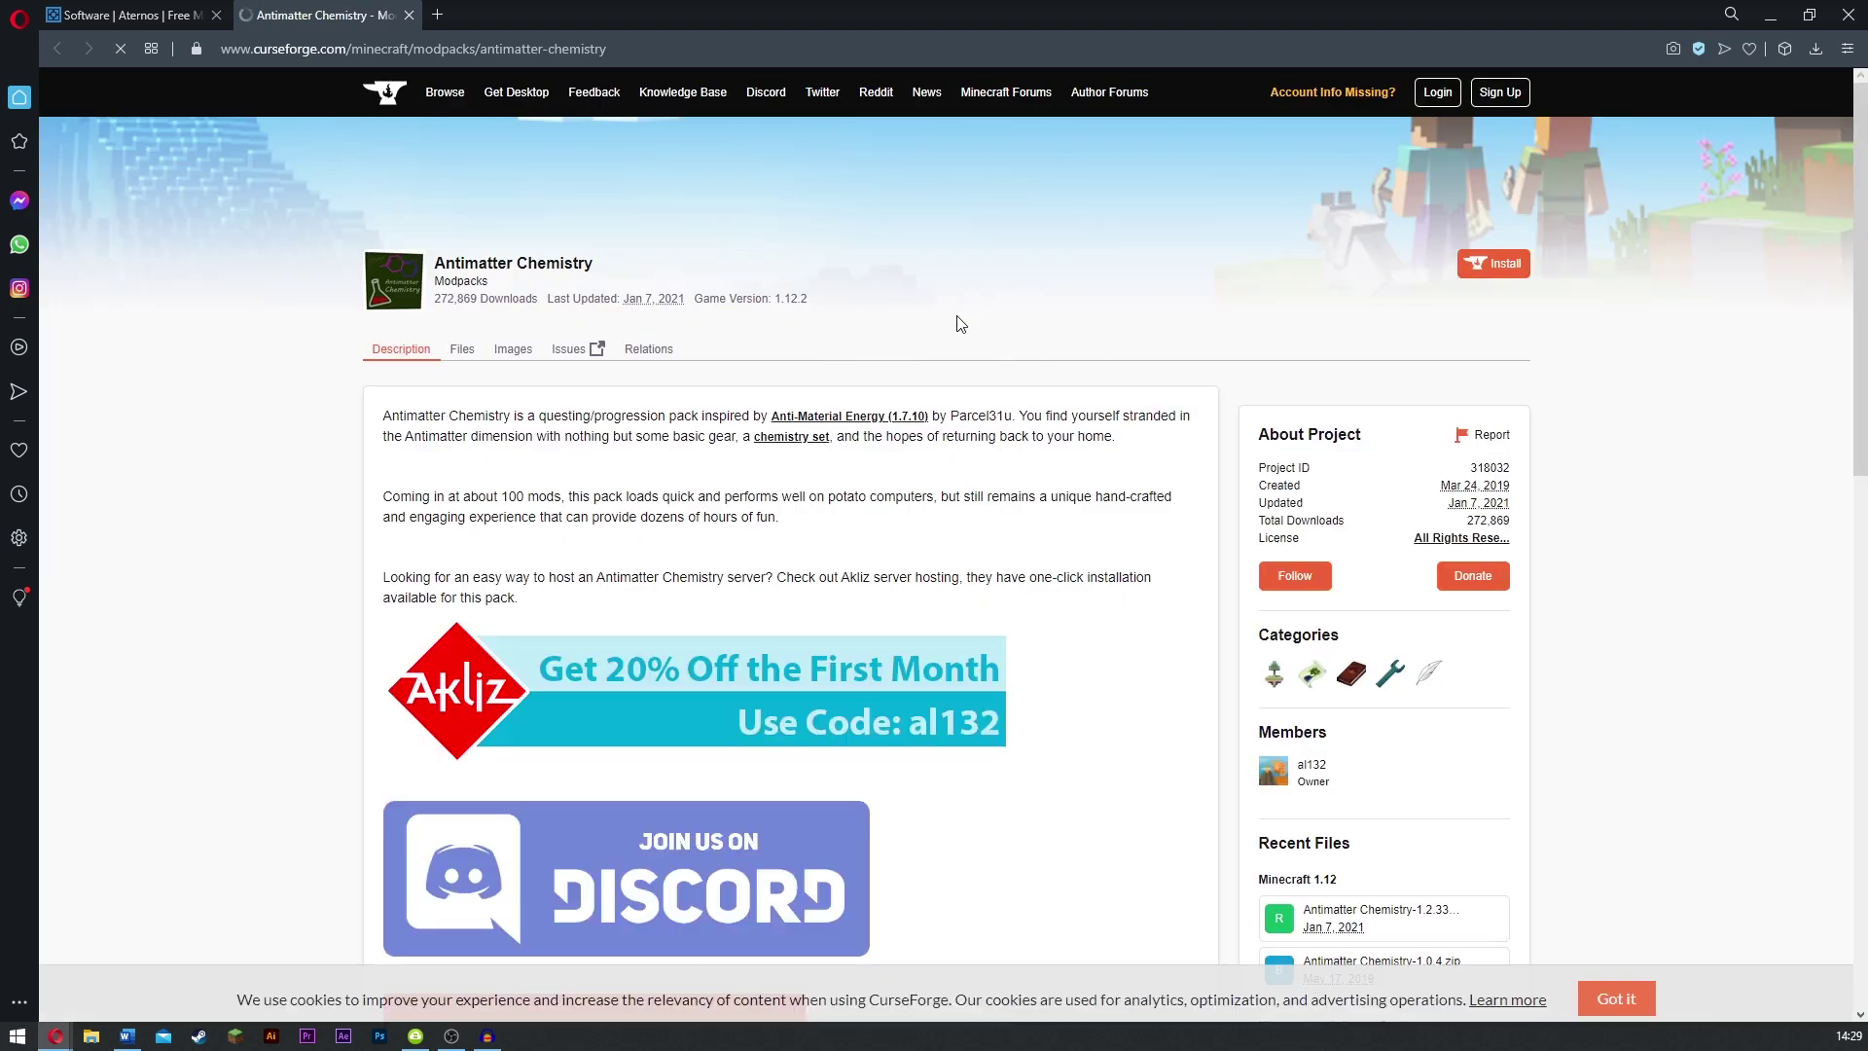
click(1496, 267)
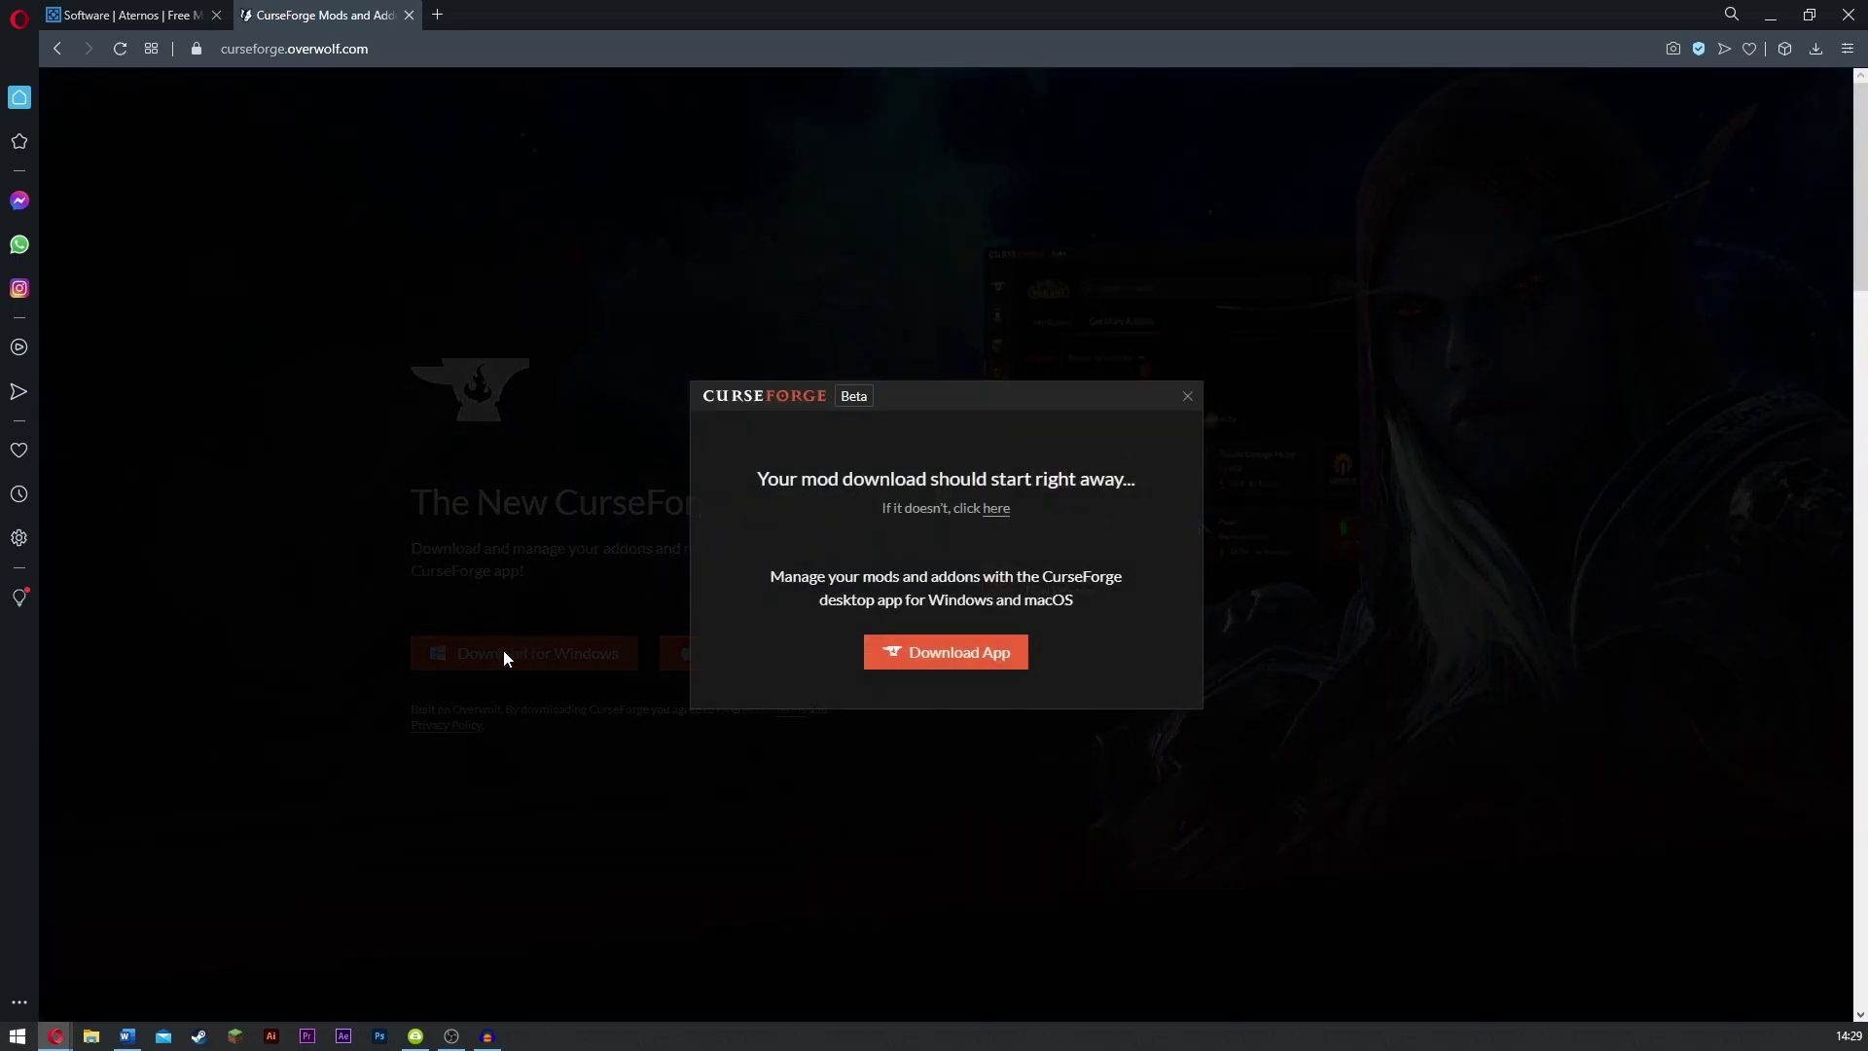
click(990, 660)
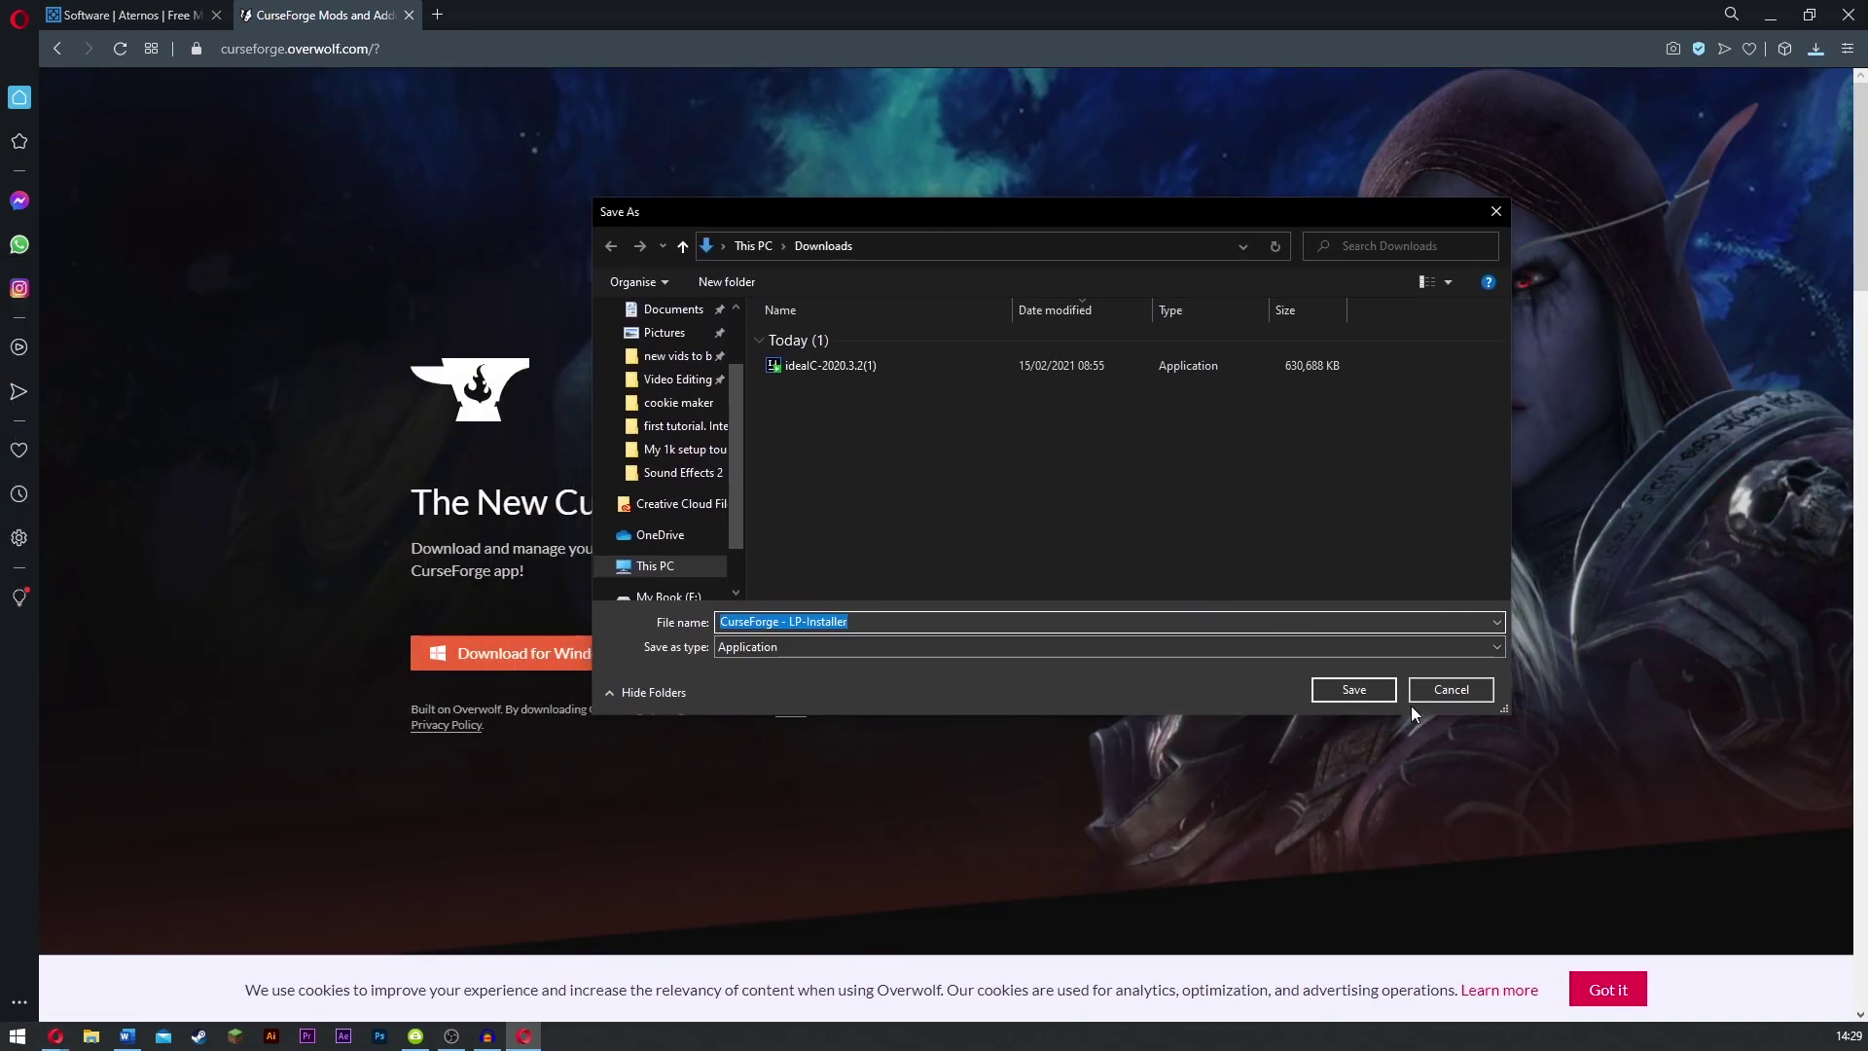
click(1347, 694)
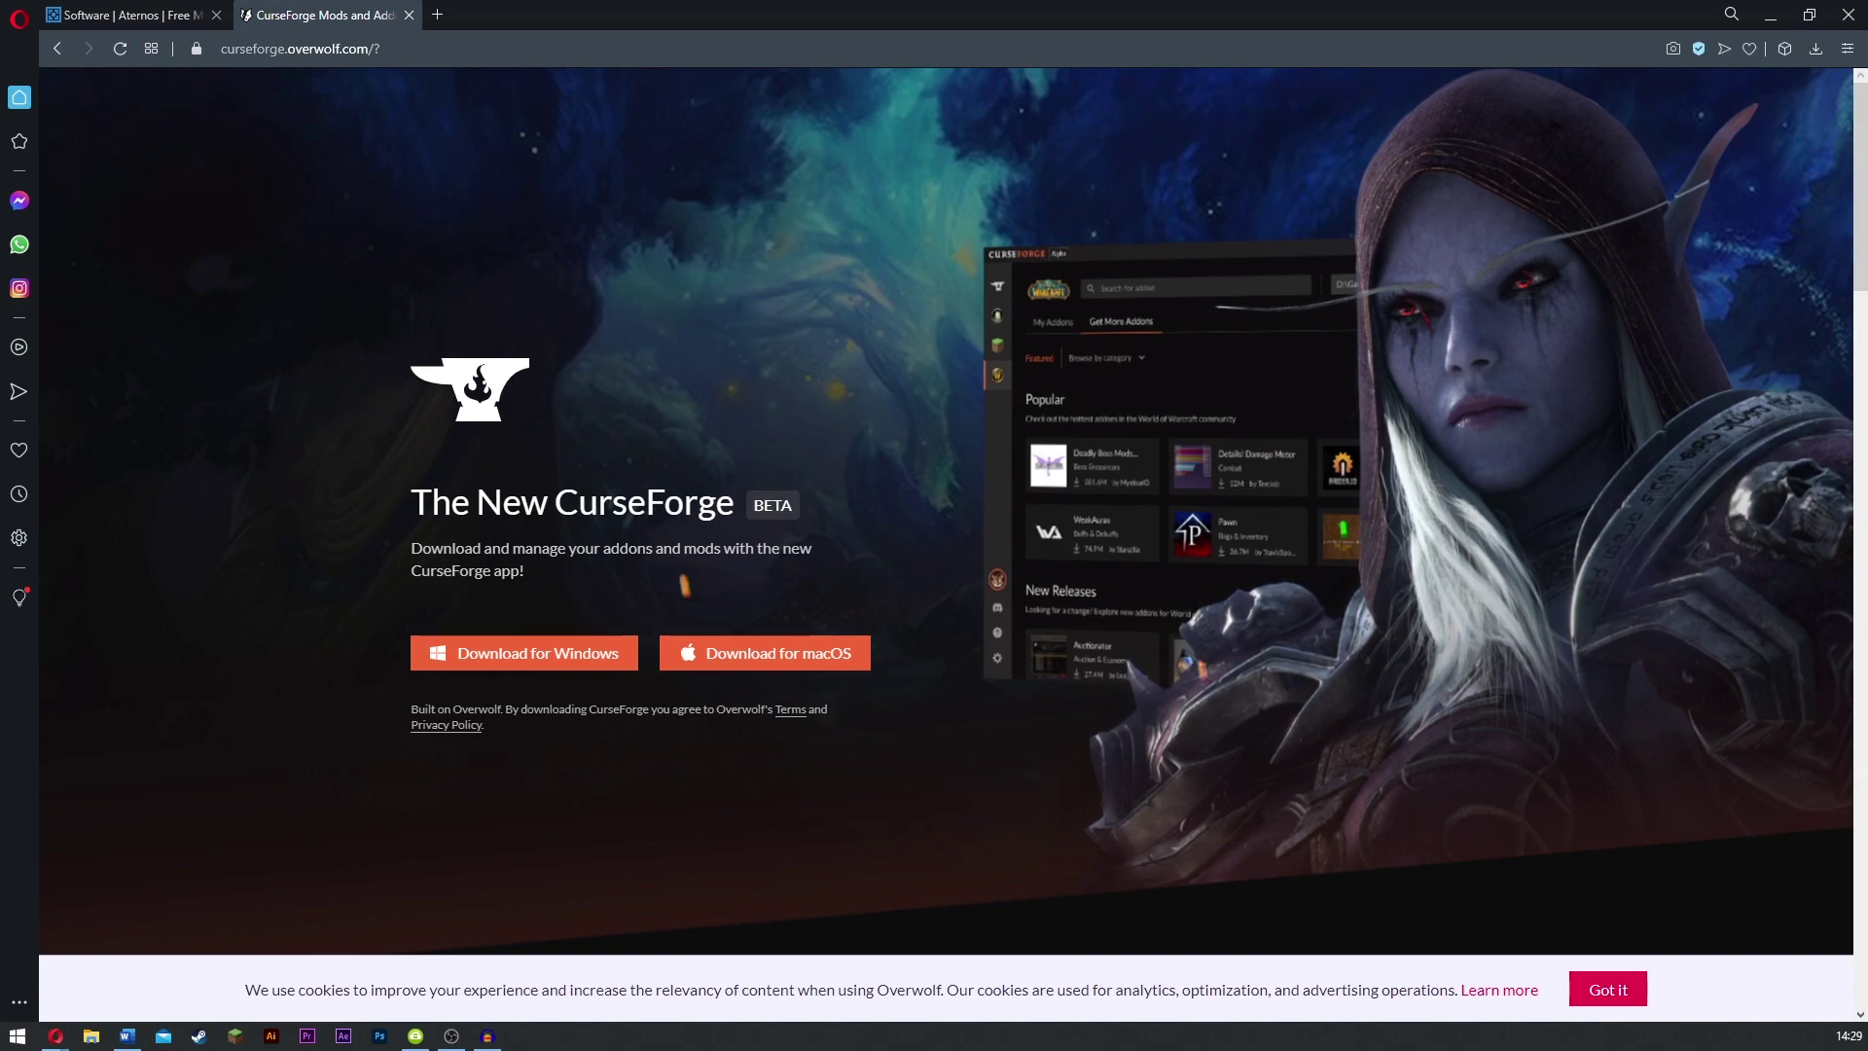
Return to the Aternos server page and start the server, accepting Mojang's EULA and allowing queue notifications
click(126, 14)
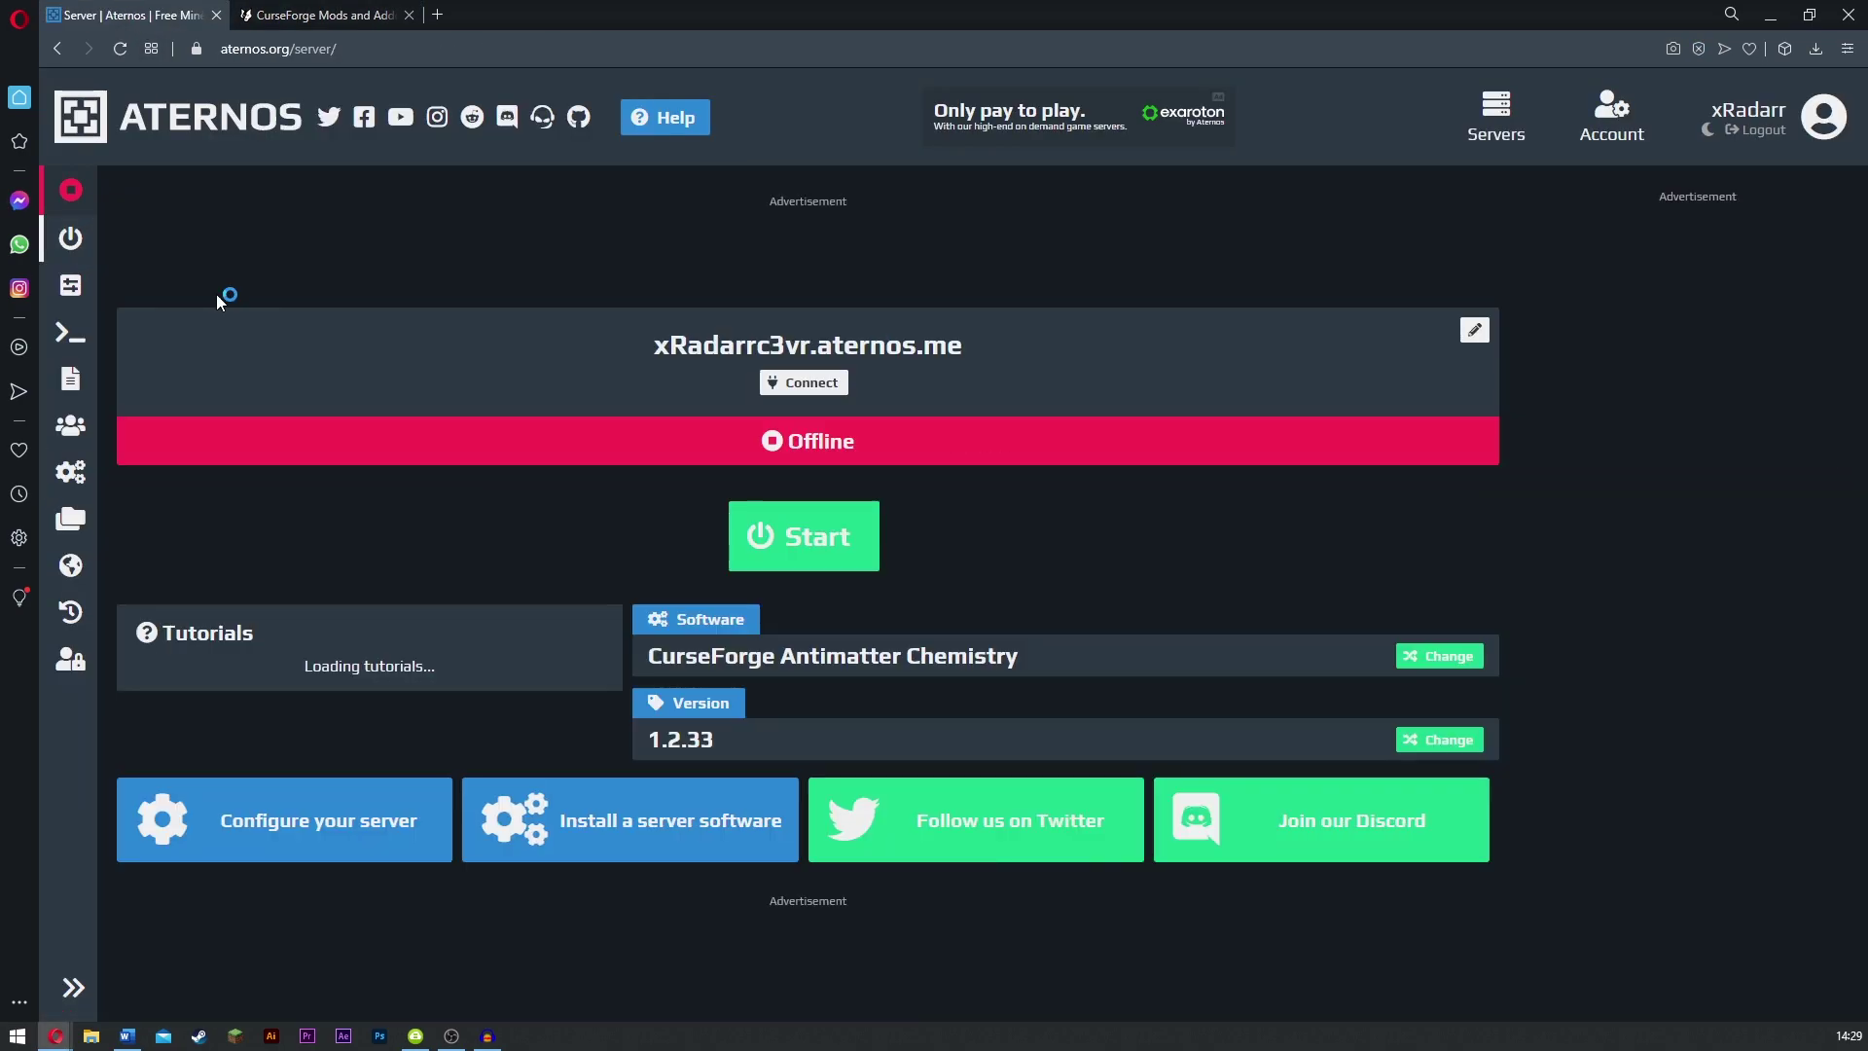
click(820, 562)
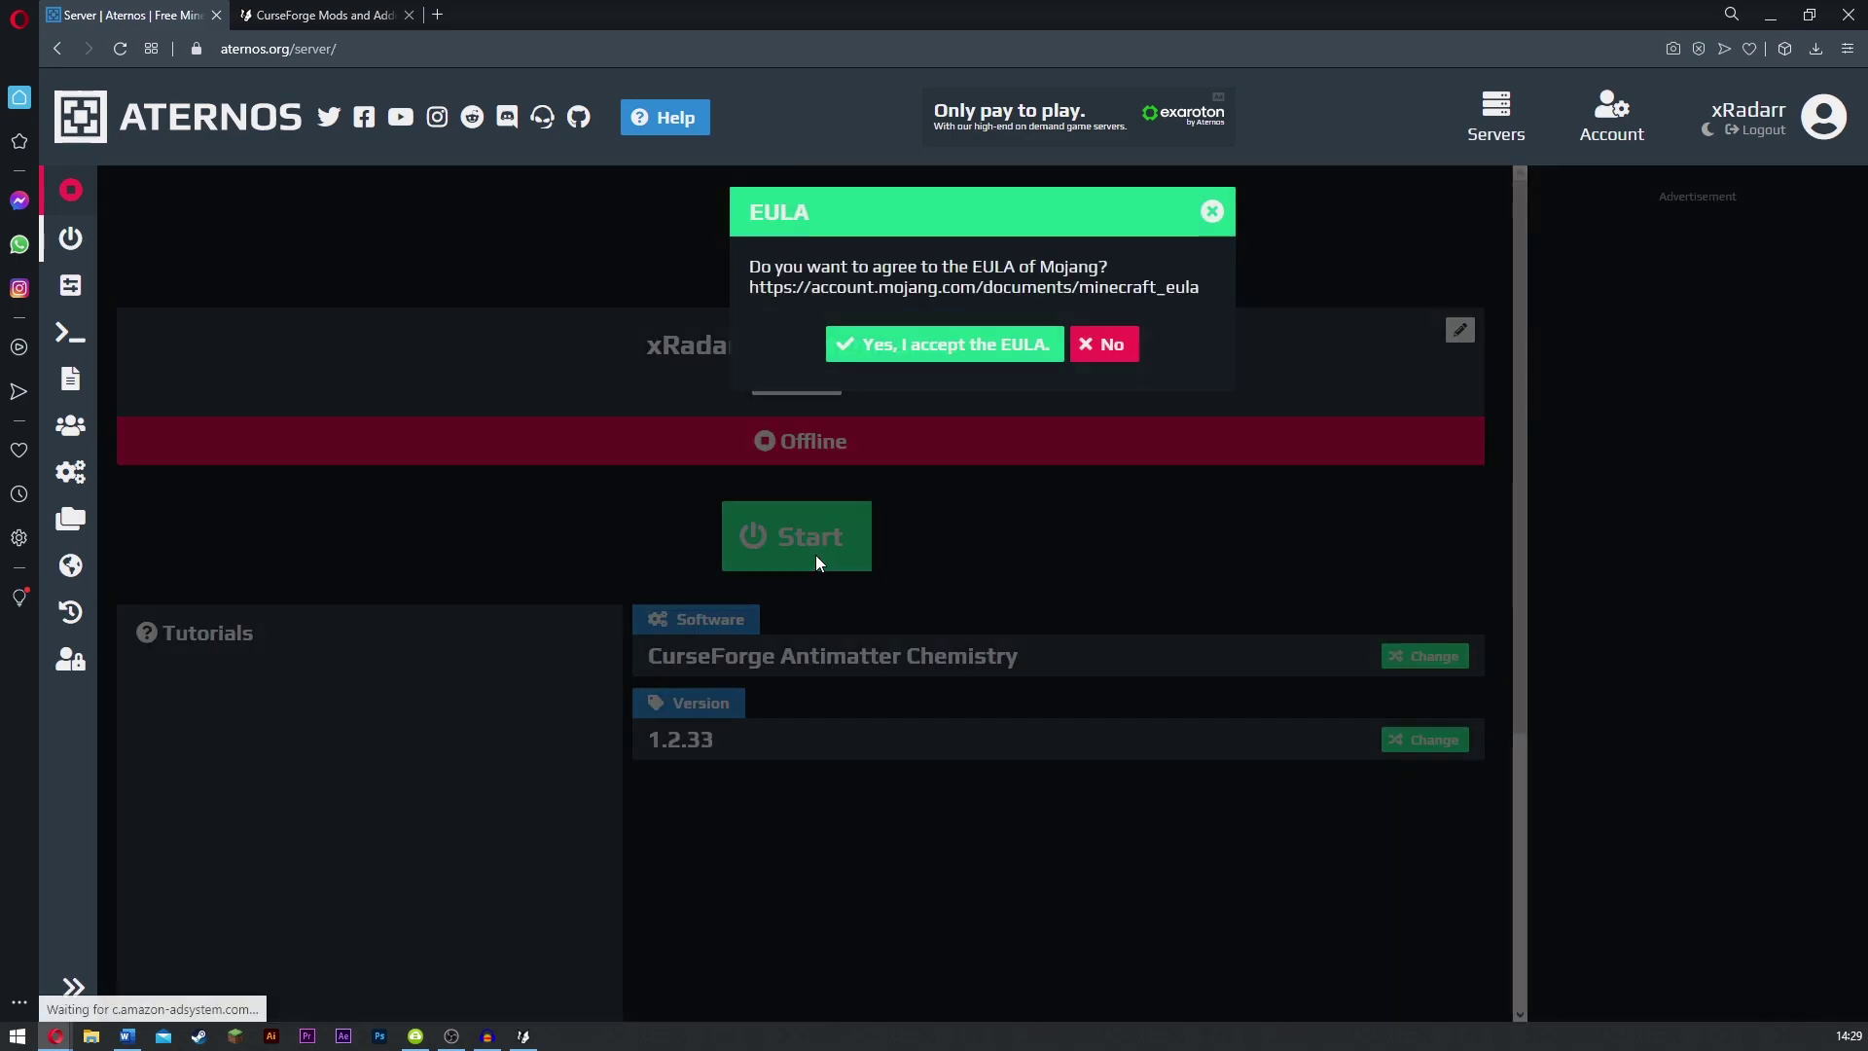
click(949, 352)
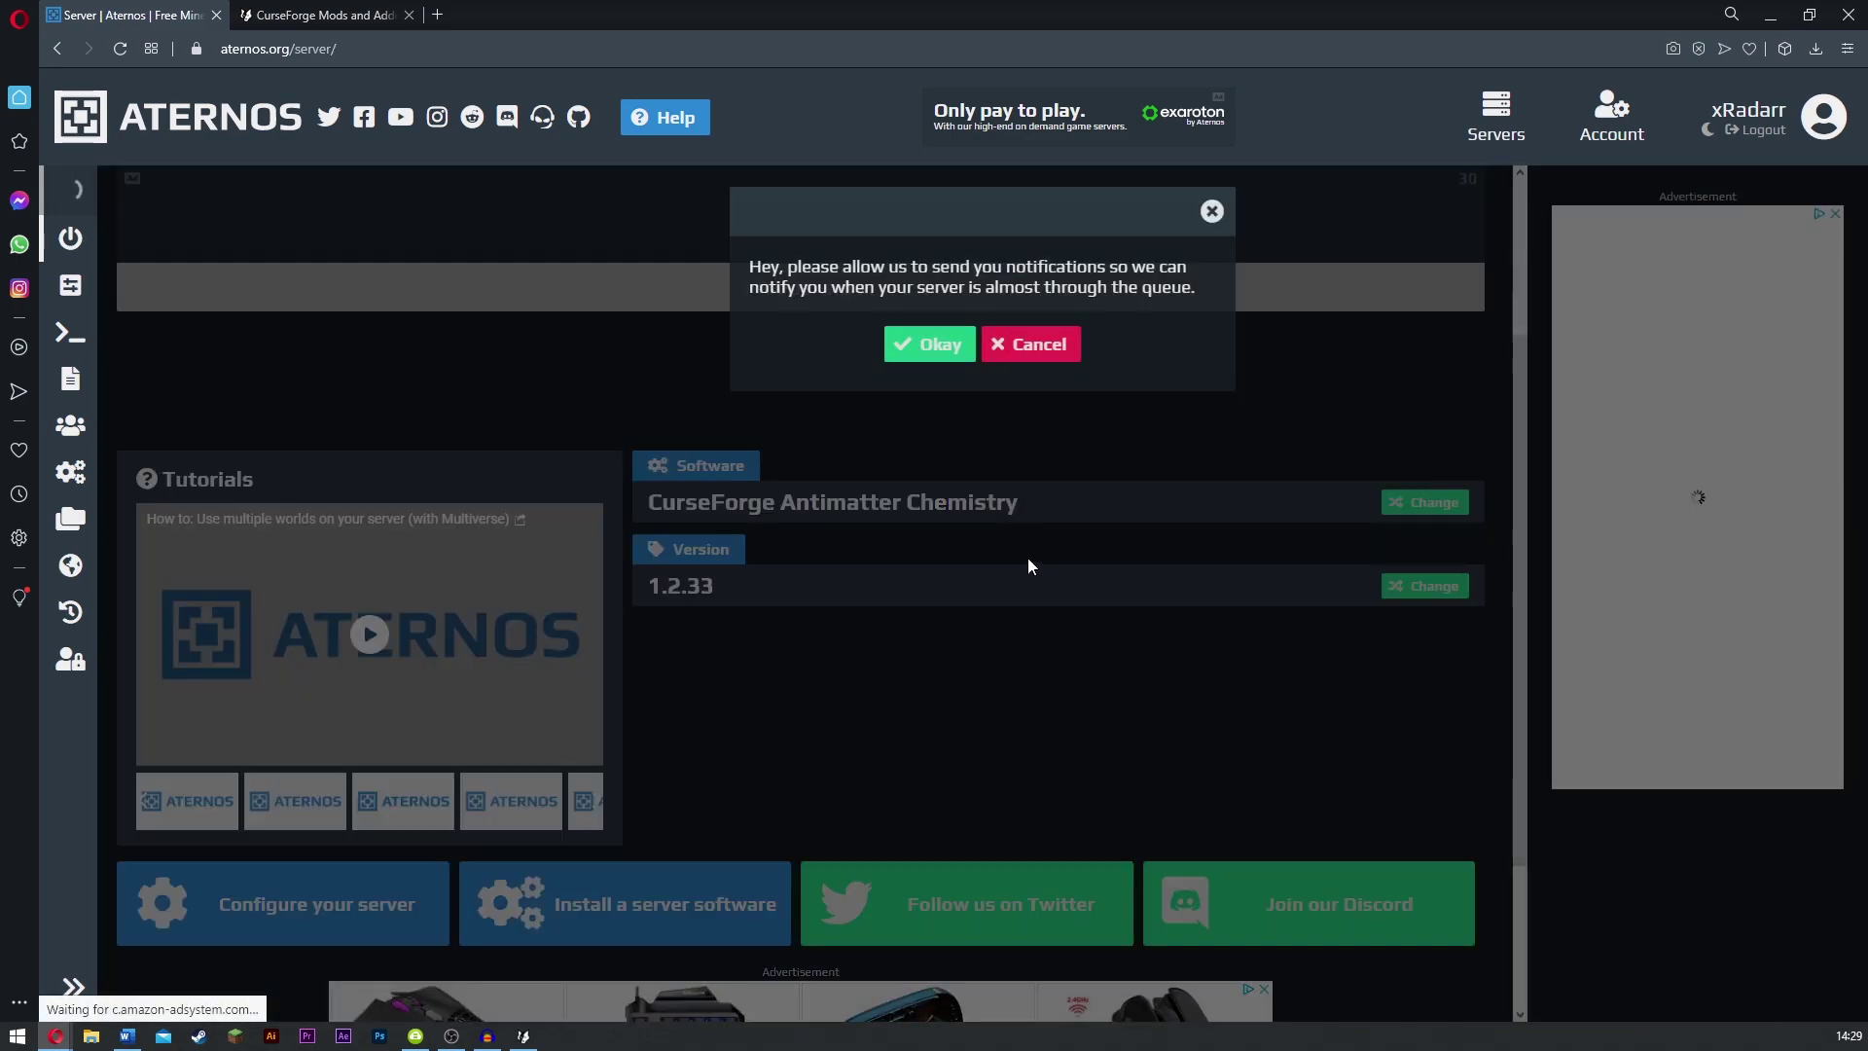
click(949, 342)
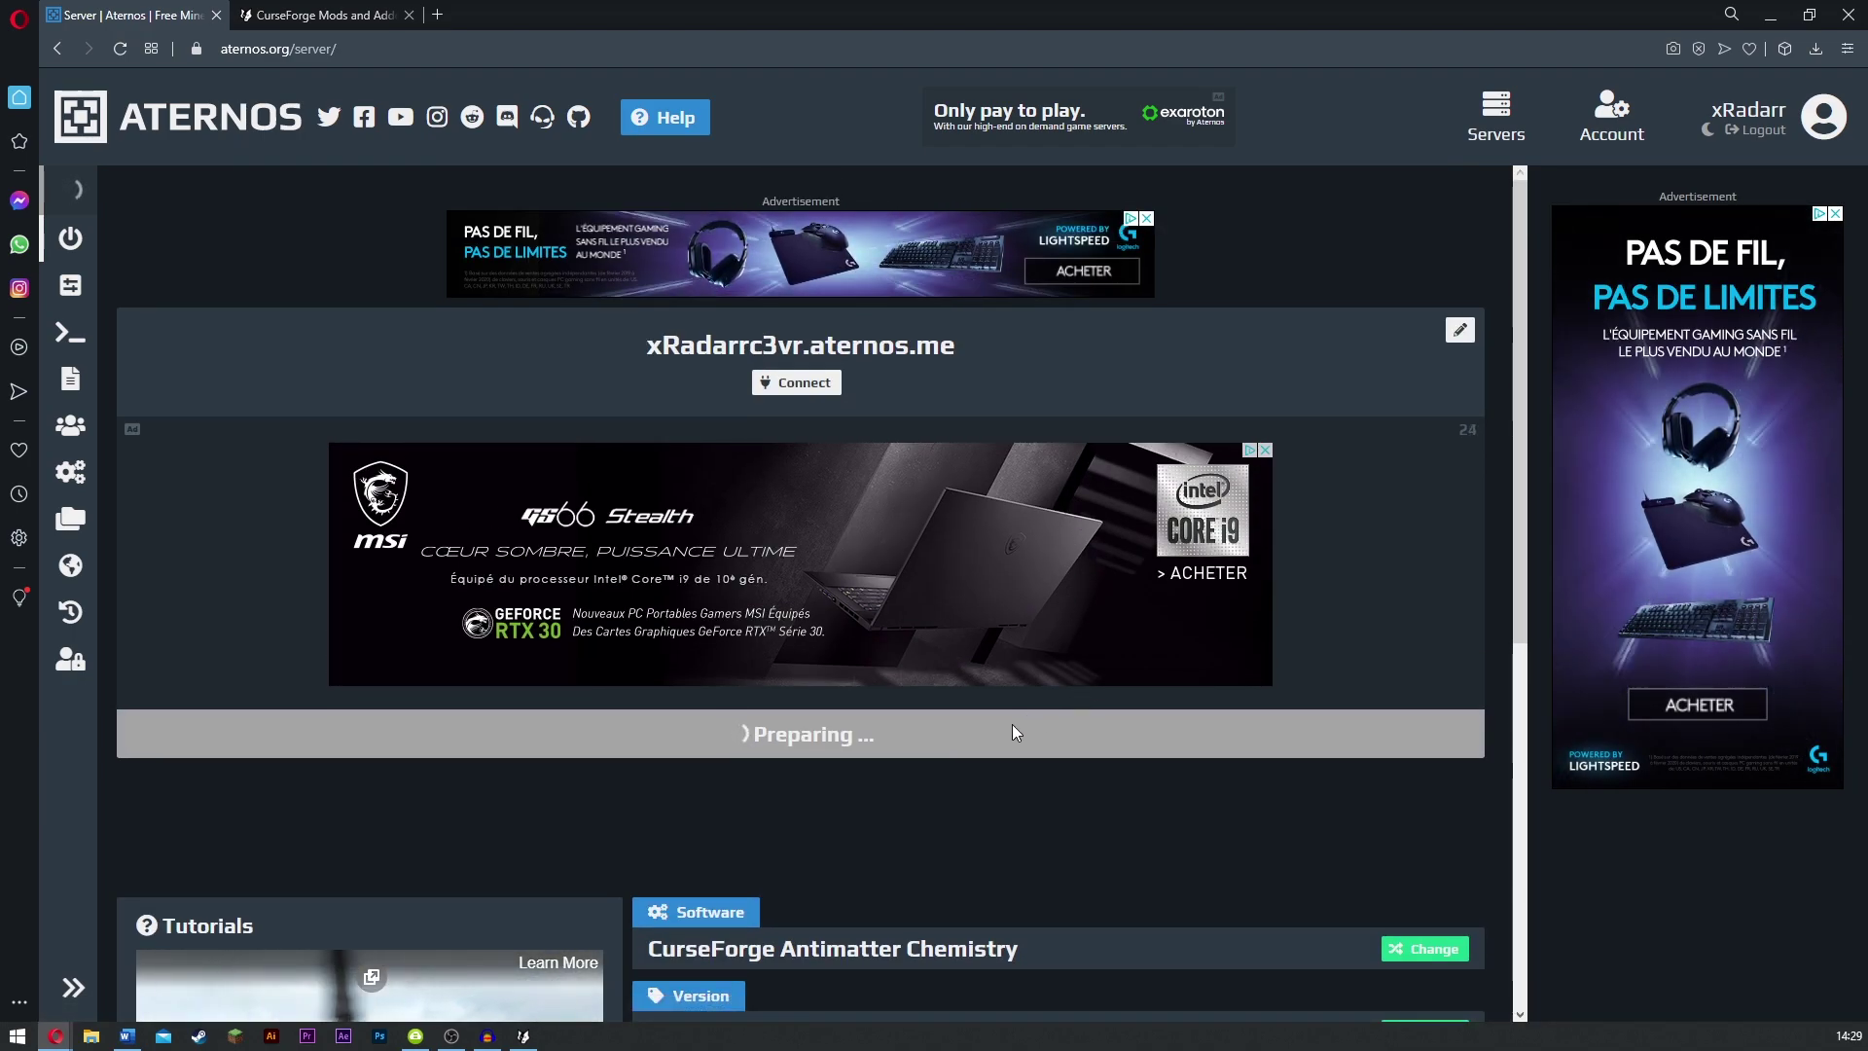
Switch to the CurseForge installer, accept Overwolf's terms, install with the CurseForge desktop shortcut, and launch the app
click(526, 1037)
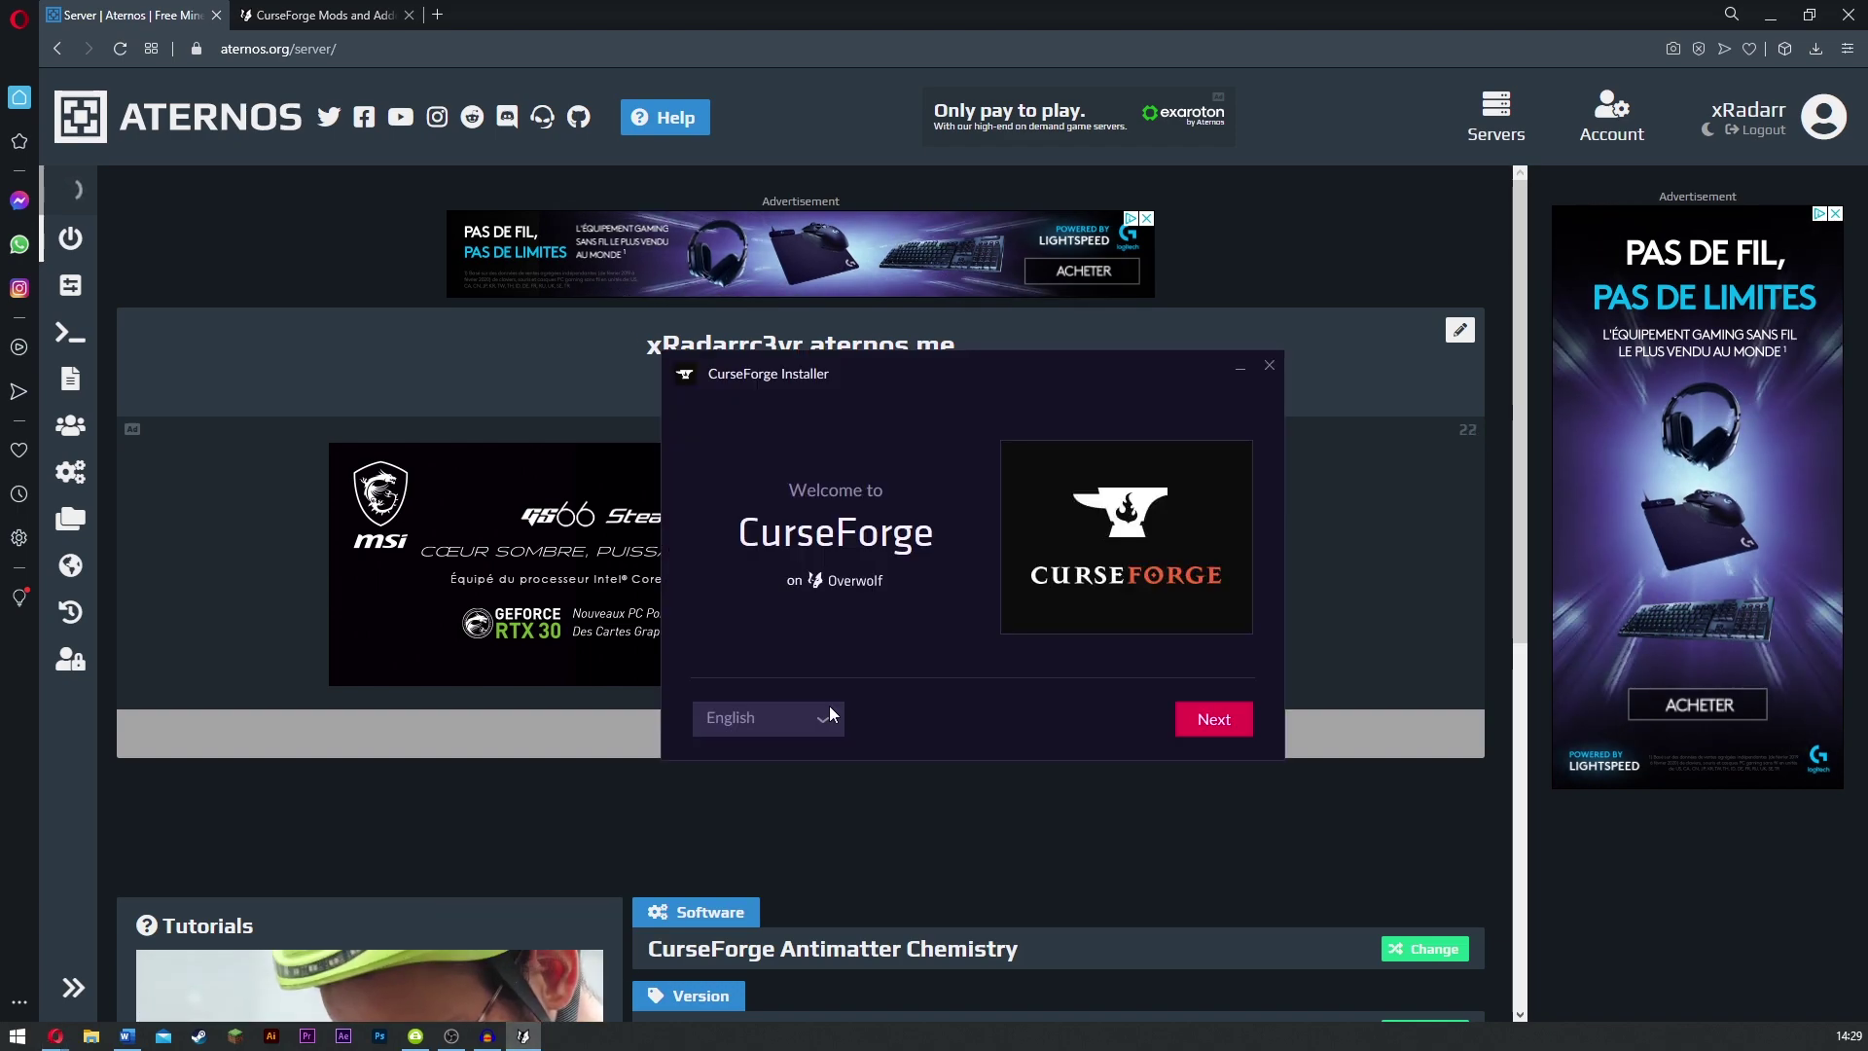
click(1206, 719)
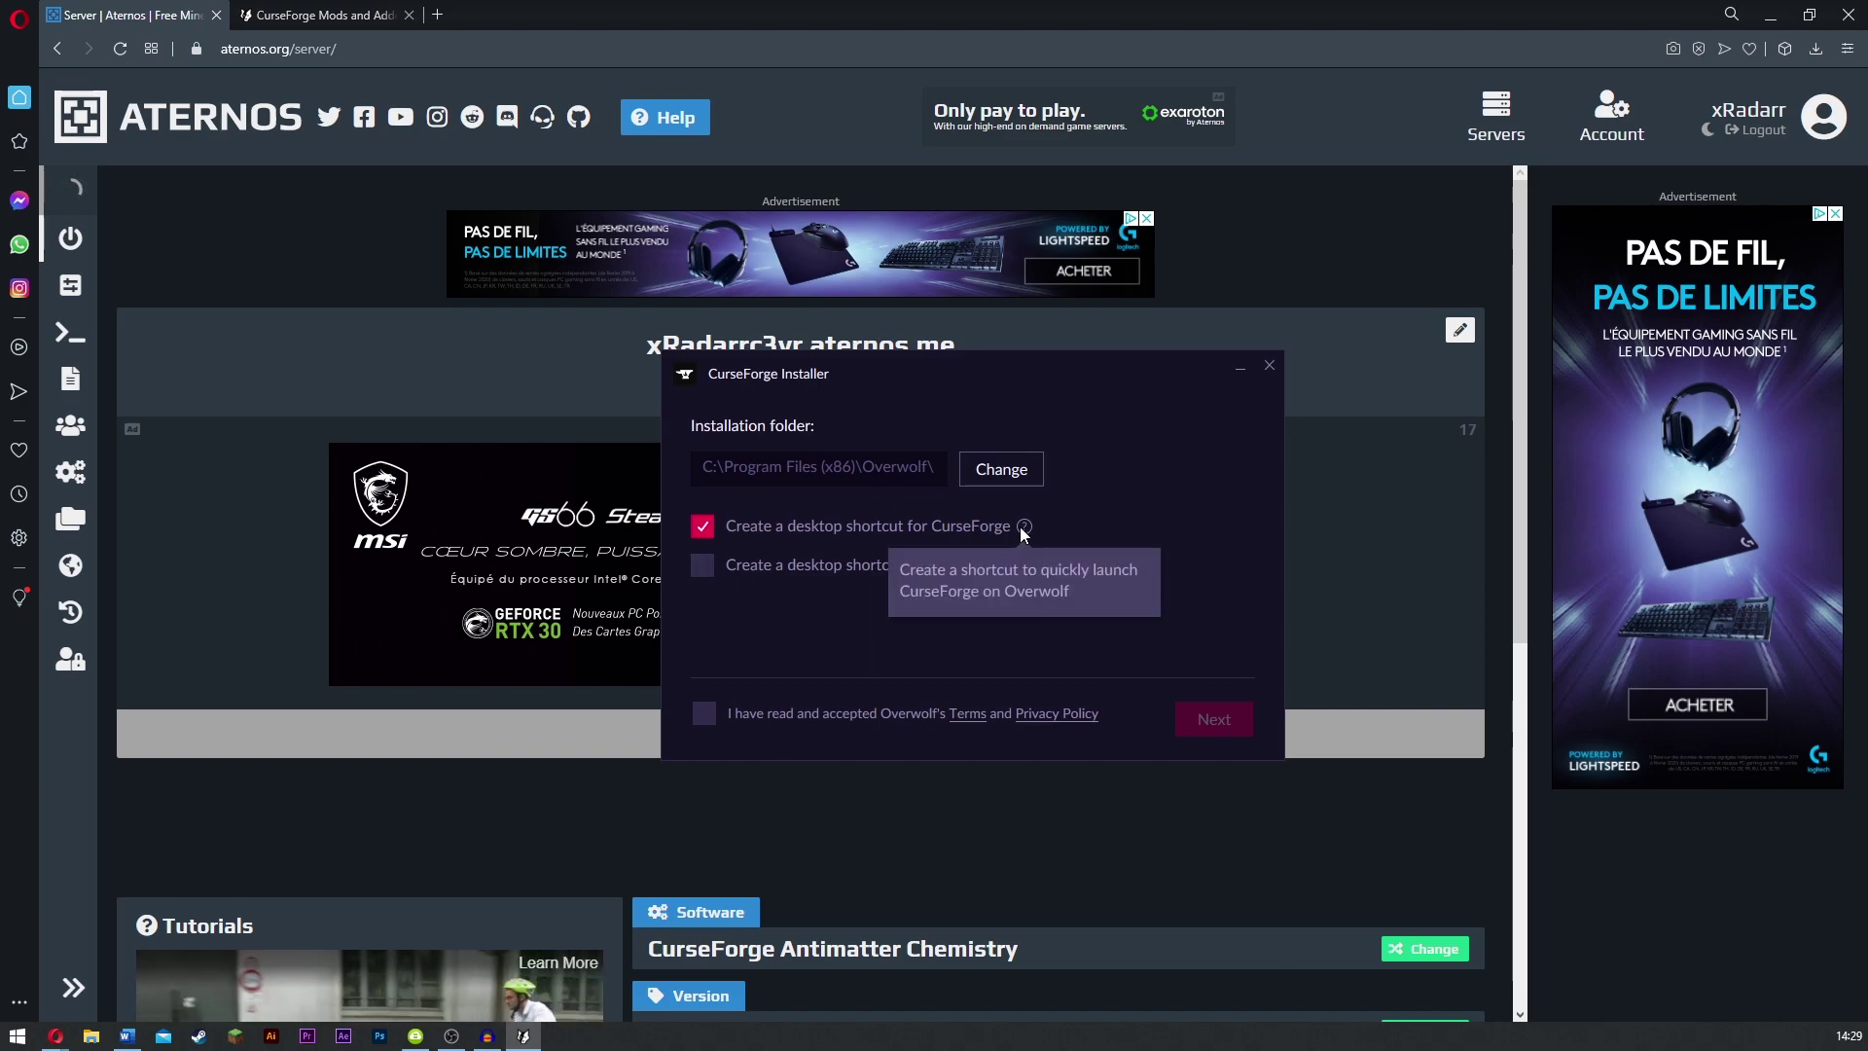
click(703, 715)
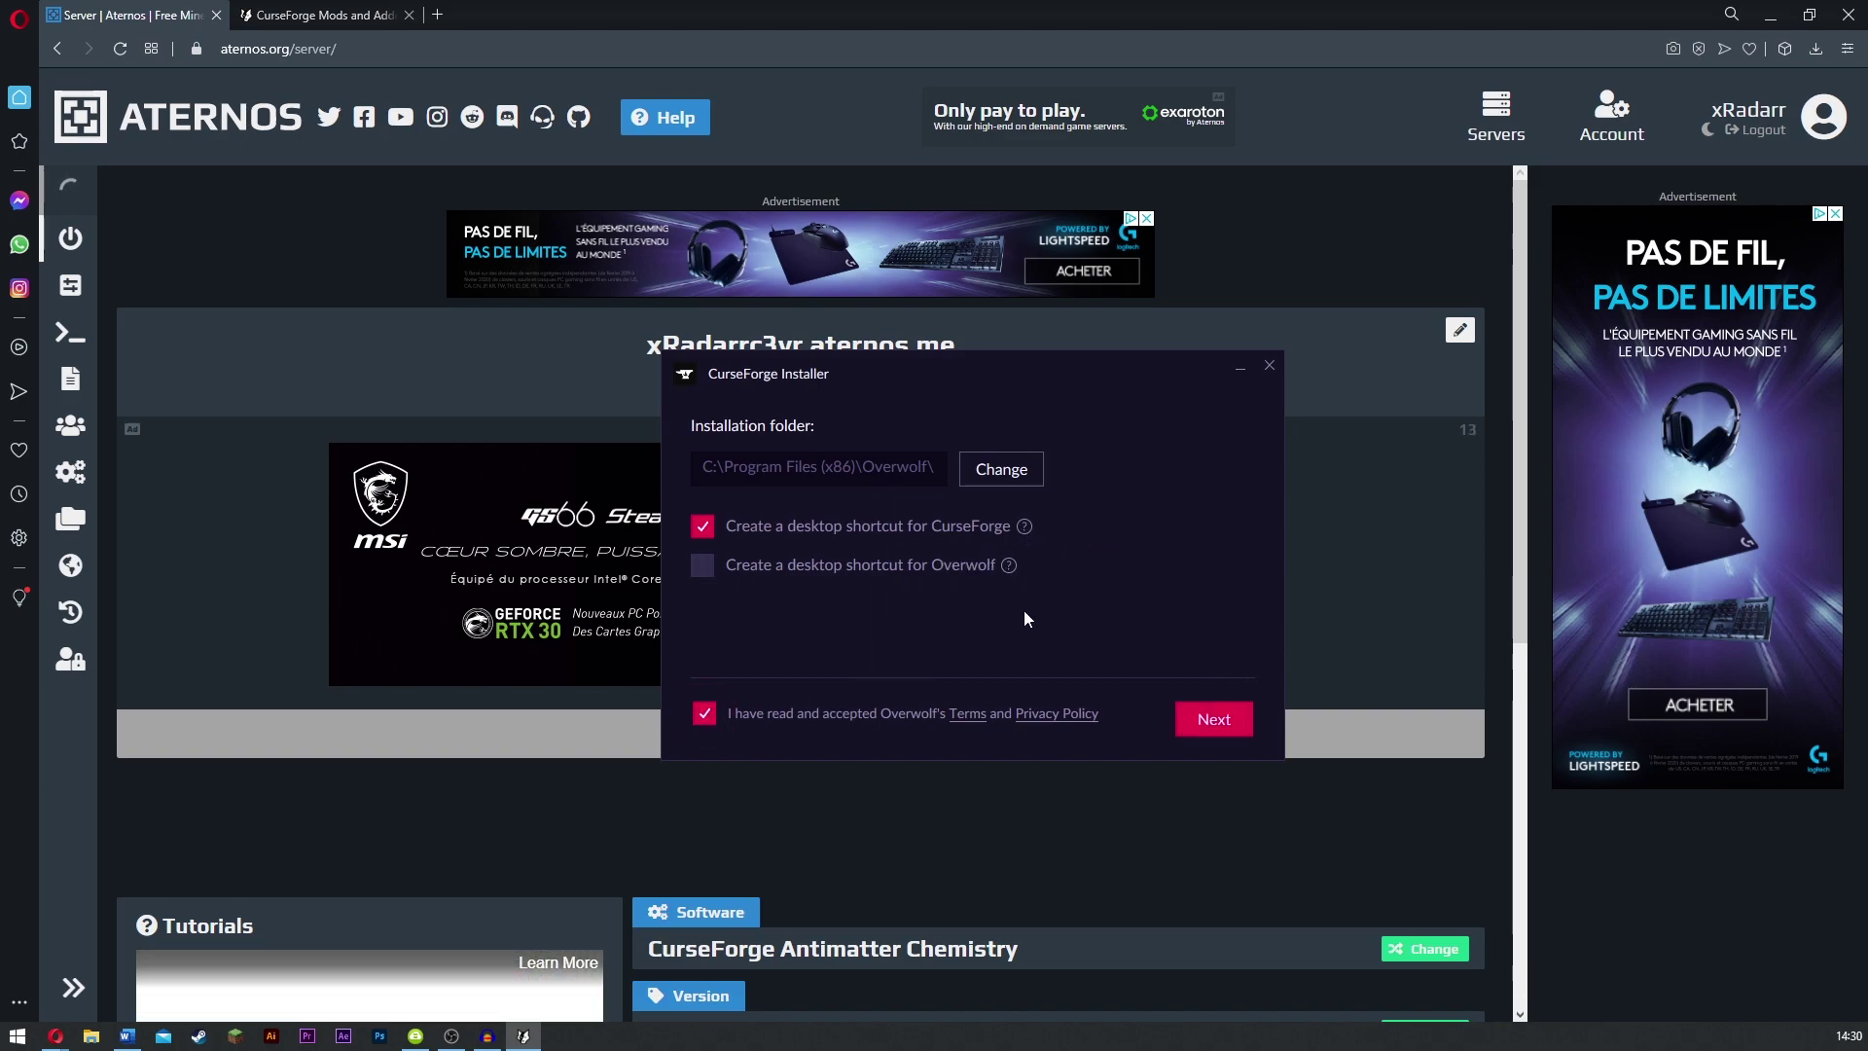
click(1183, 720)
click(1183, 720)
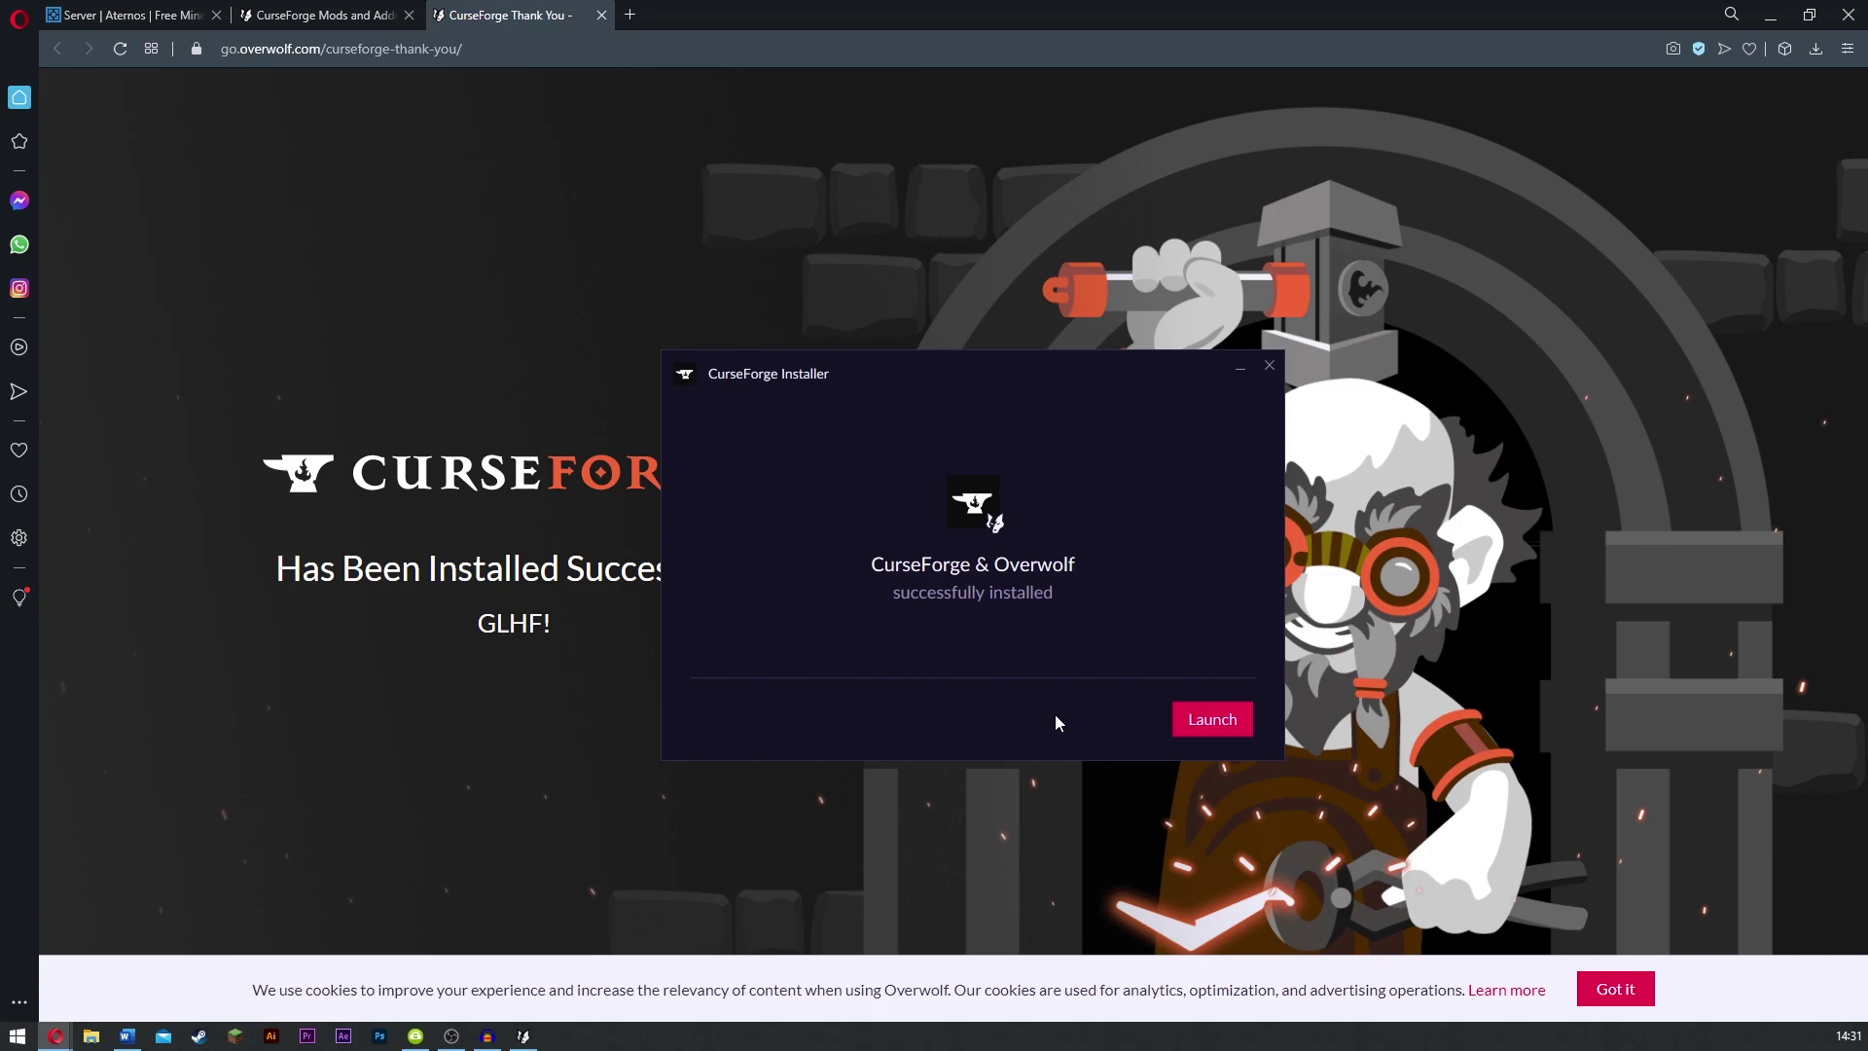
click(1212, 719)
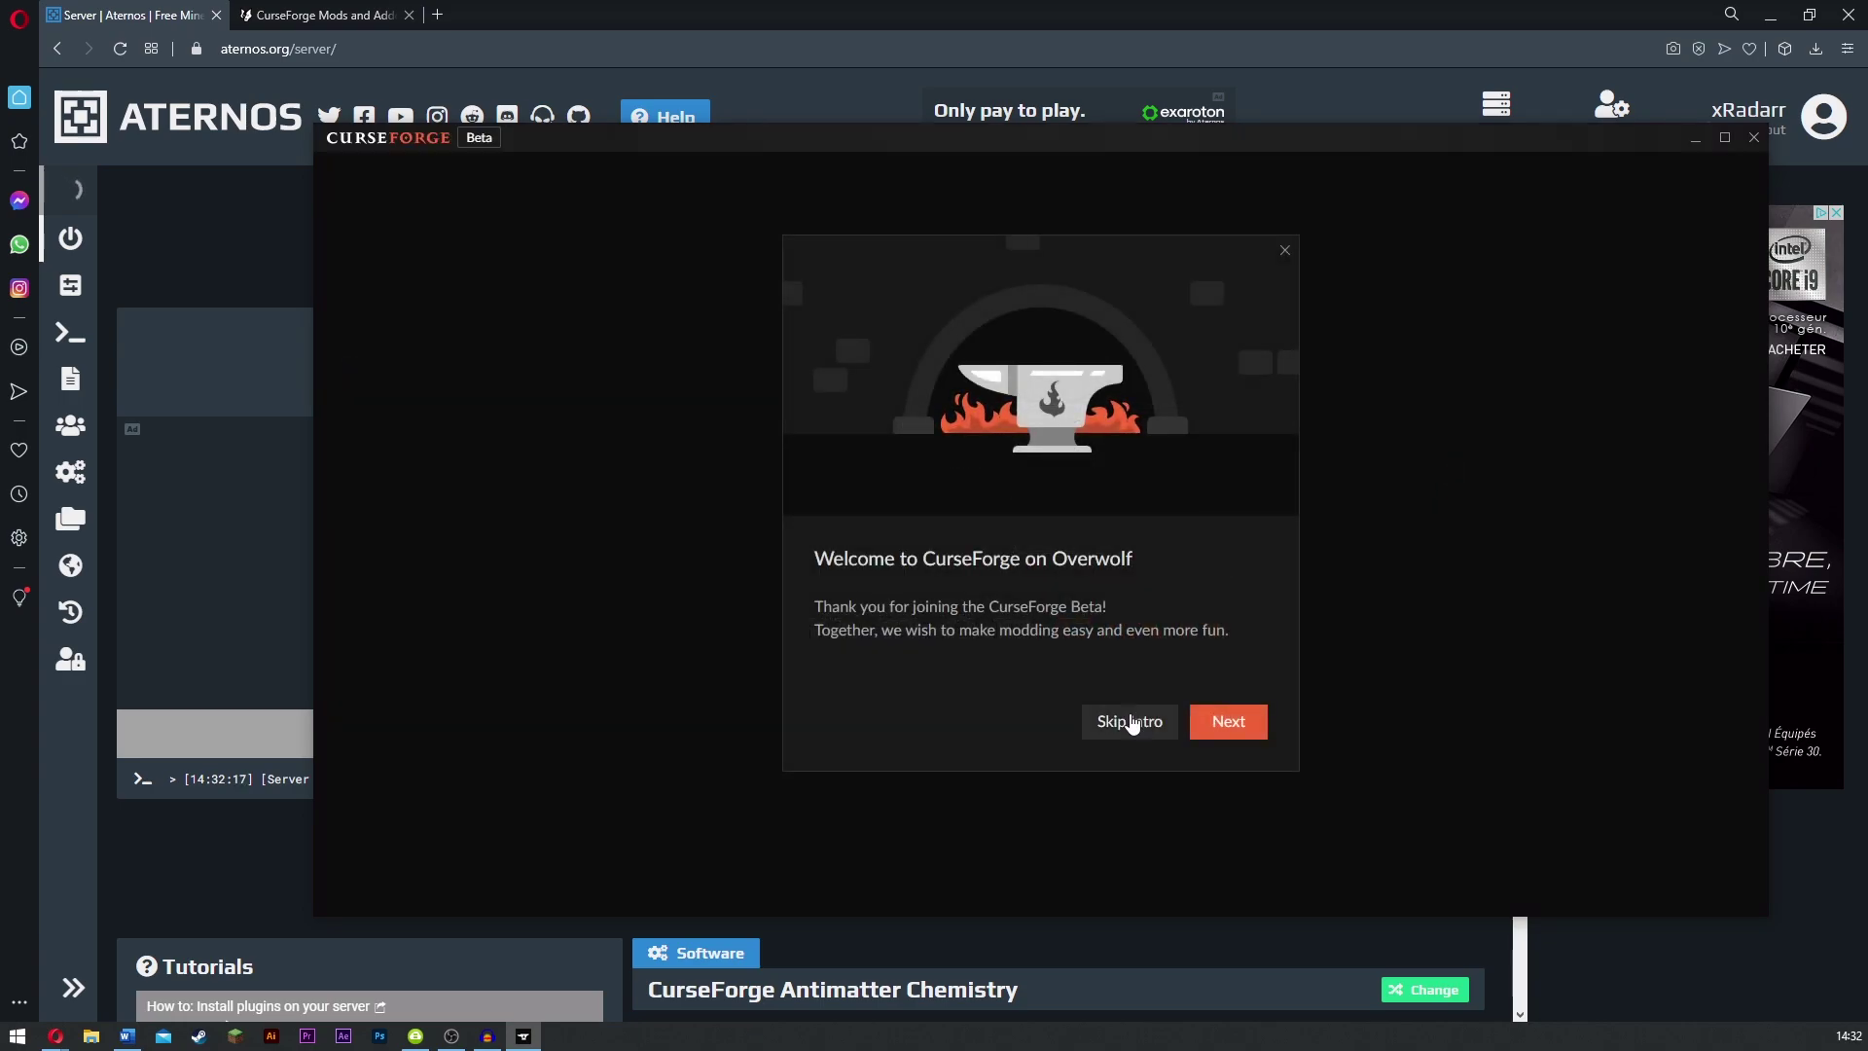
Skip the CurseForge intro, choose Minecraft, and delete the Star Wars Conquest modpack profile
click(1131, 721)
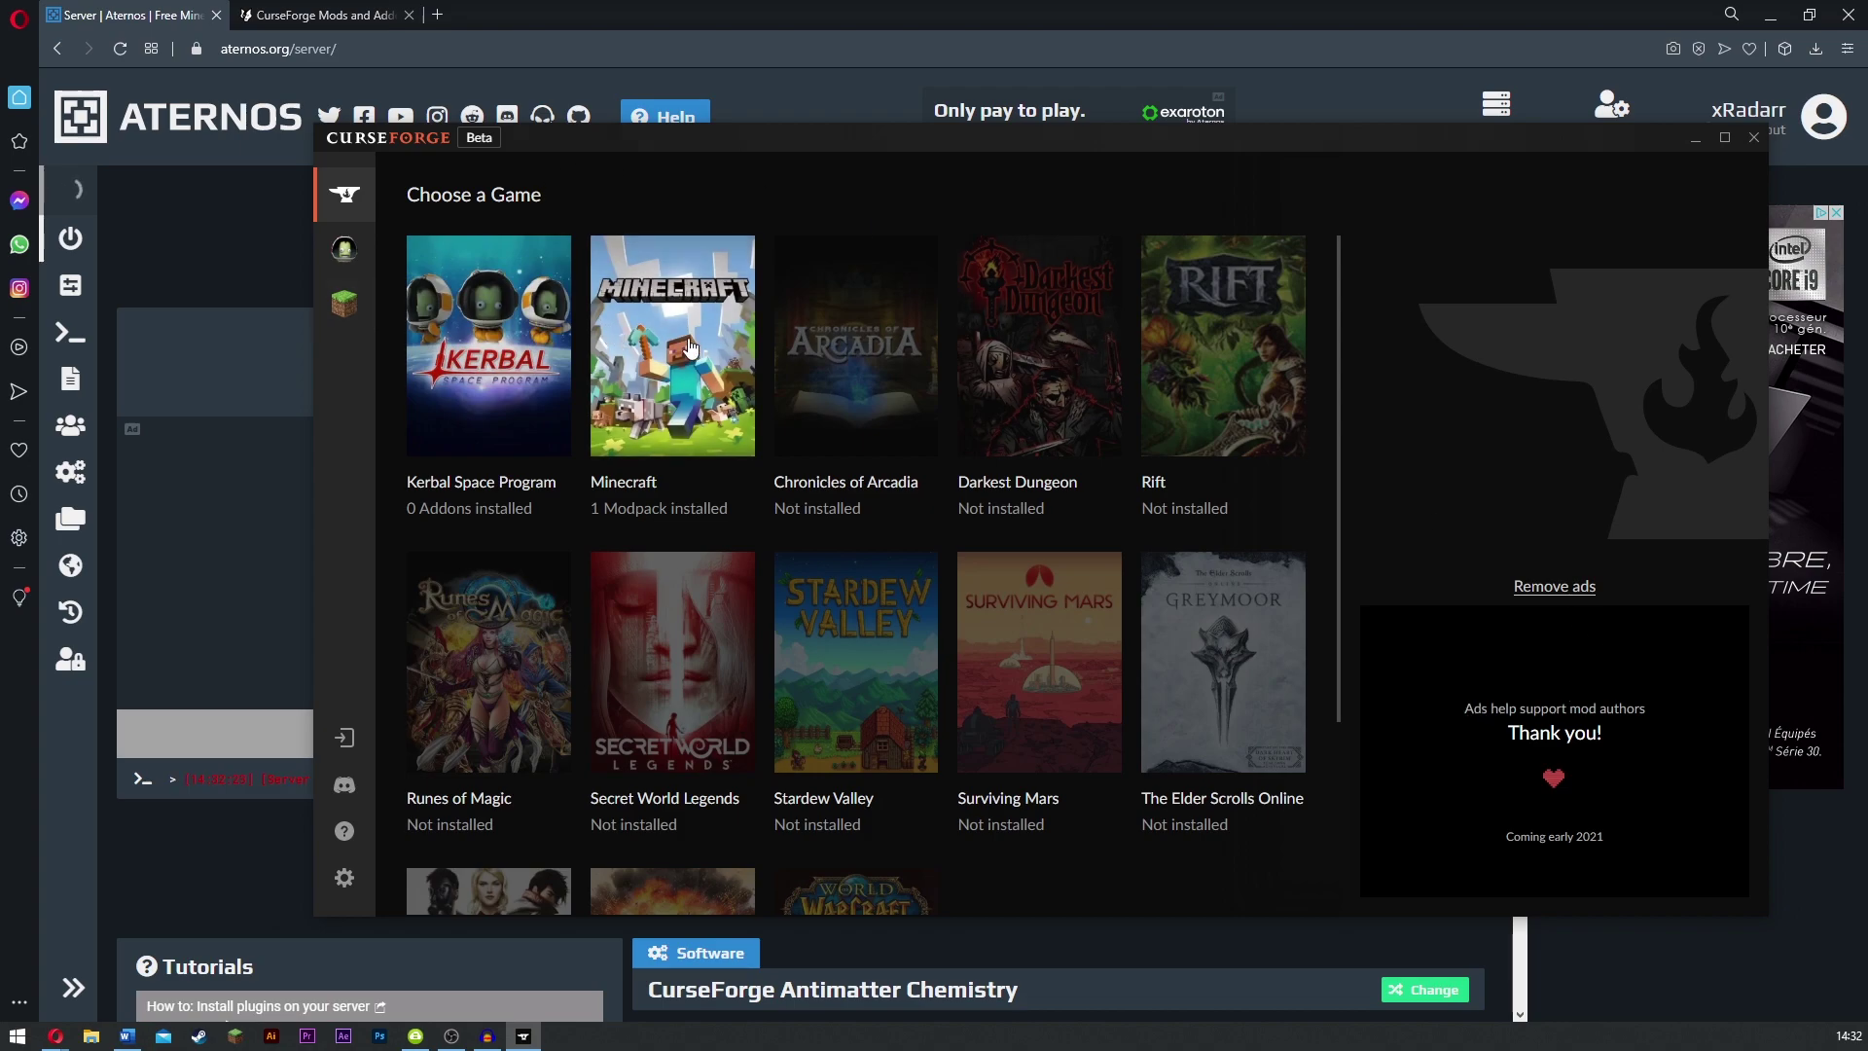
click(690, 347)
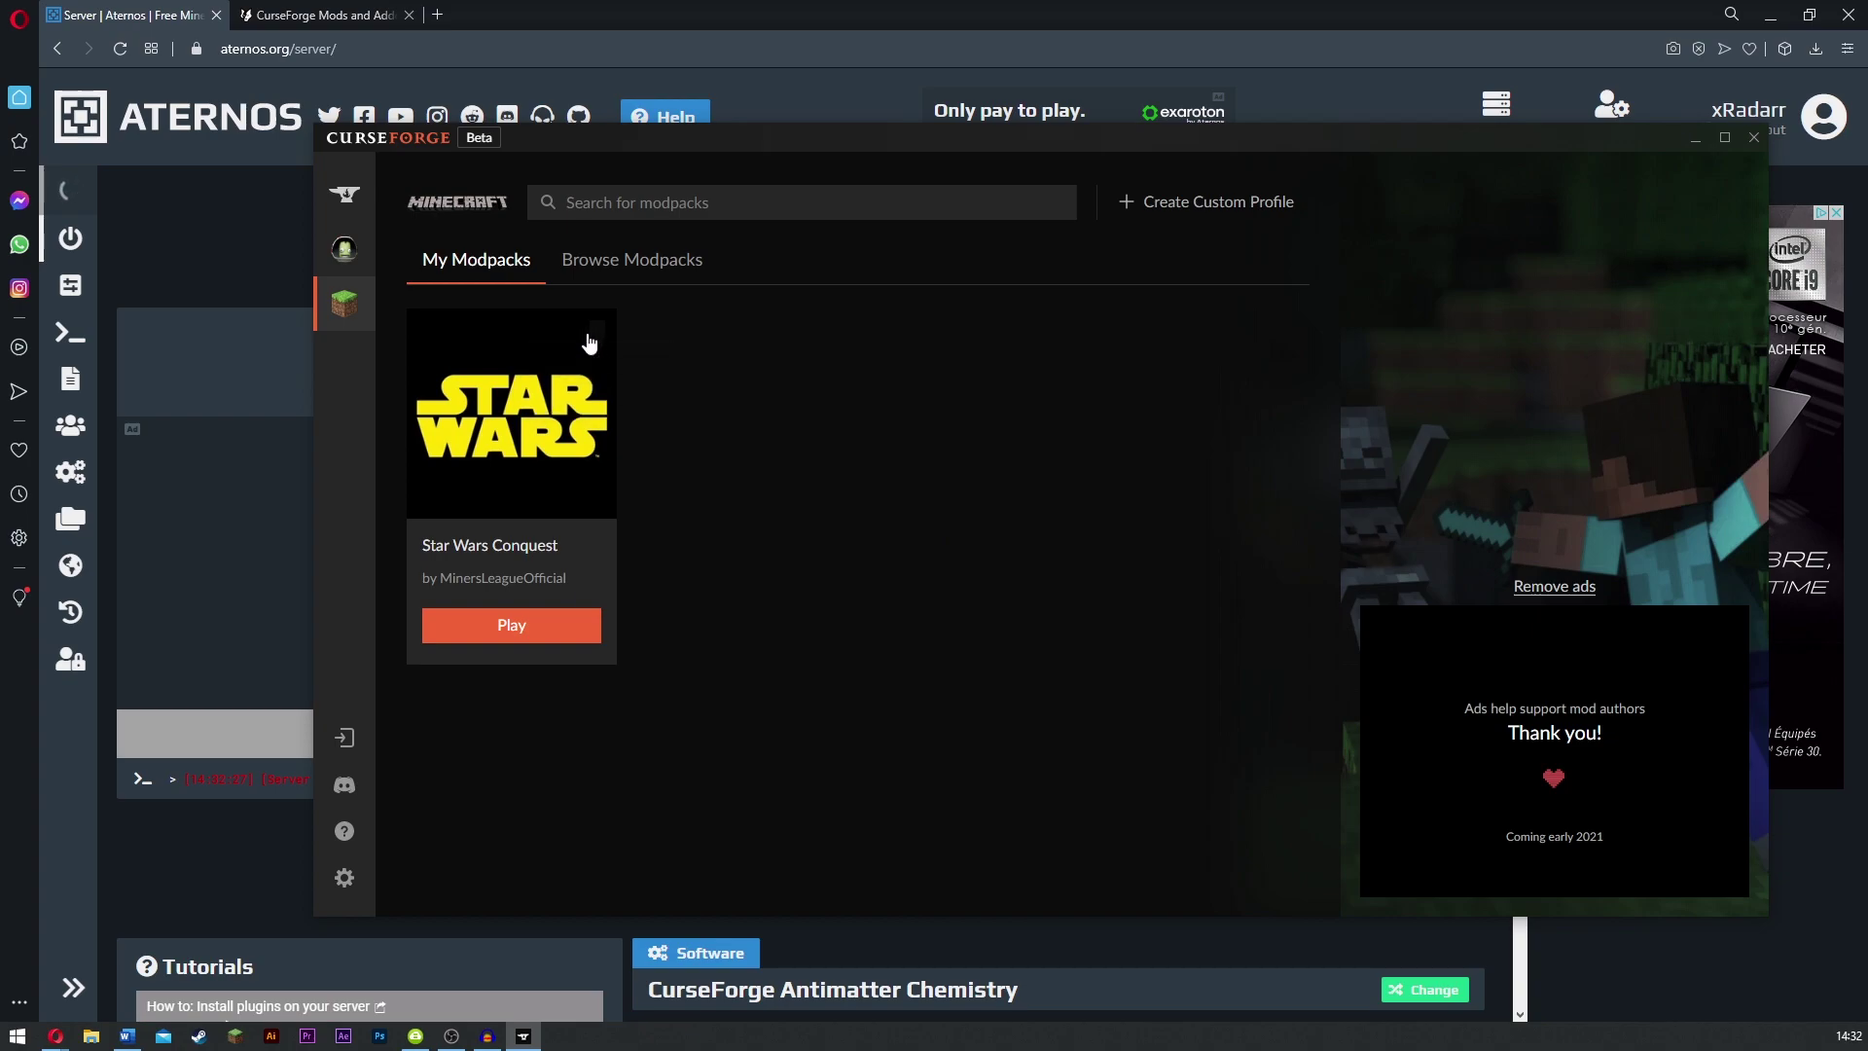
click(594, 342)
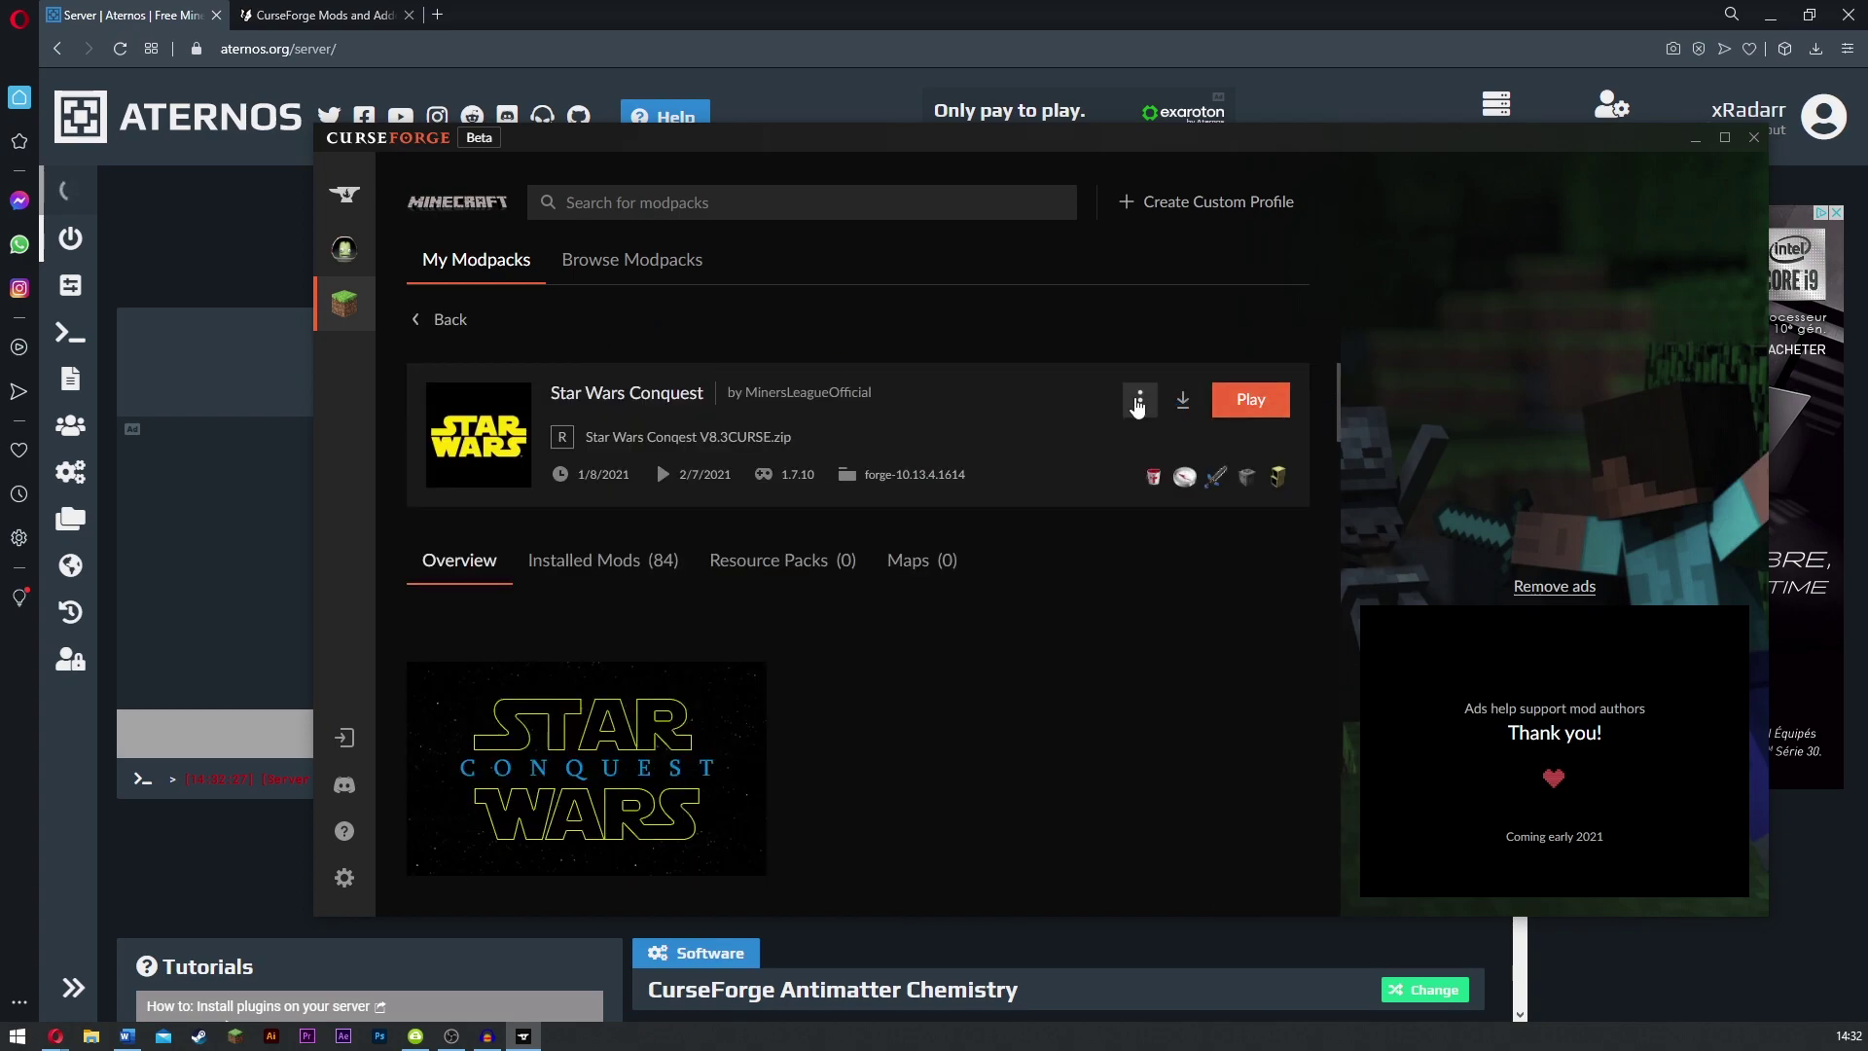
click(1138, 402)
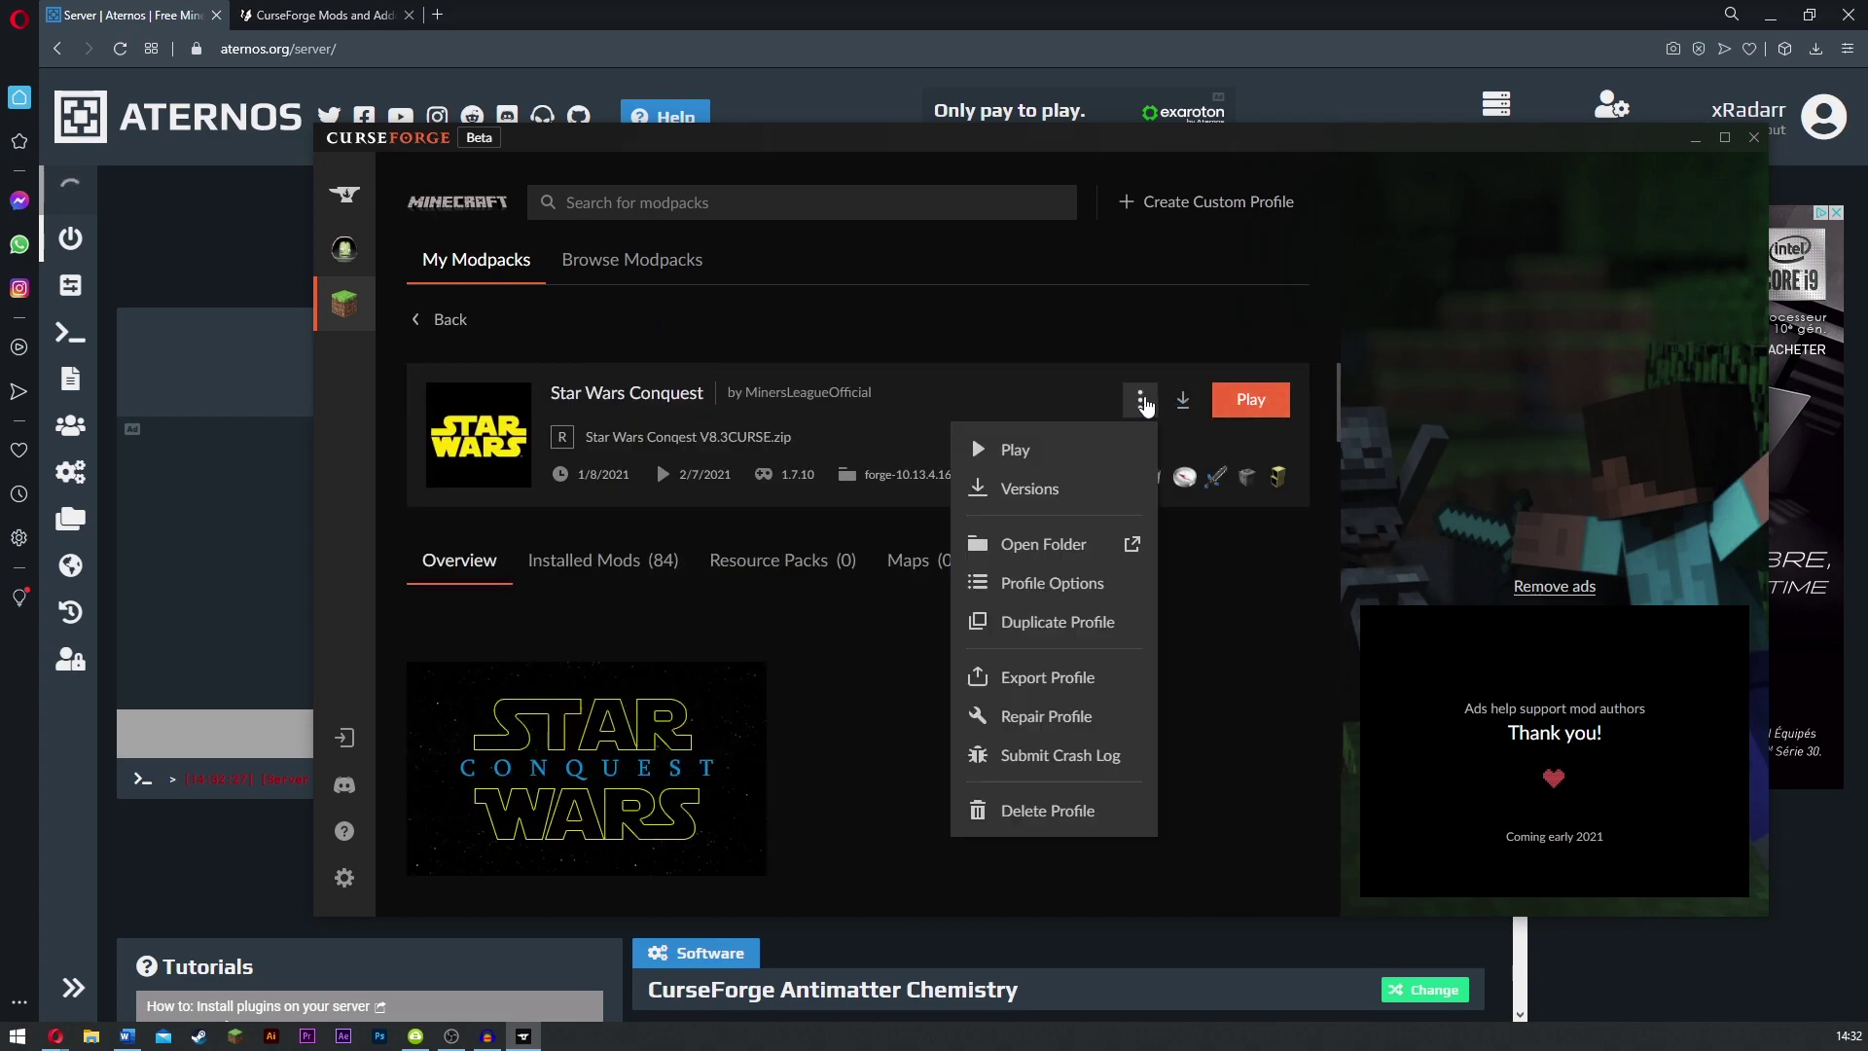
click(1024, 811)
click(1177, 630)
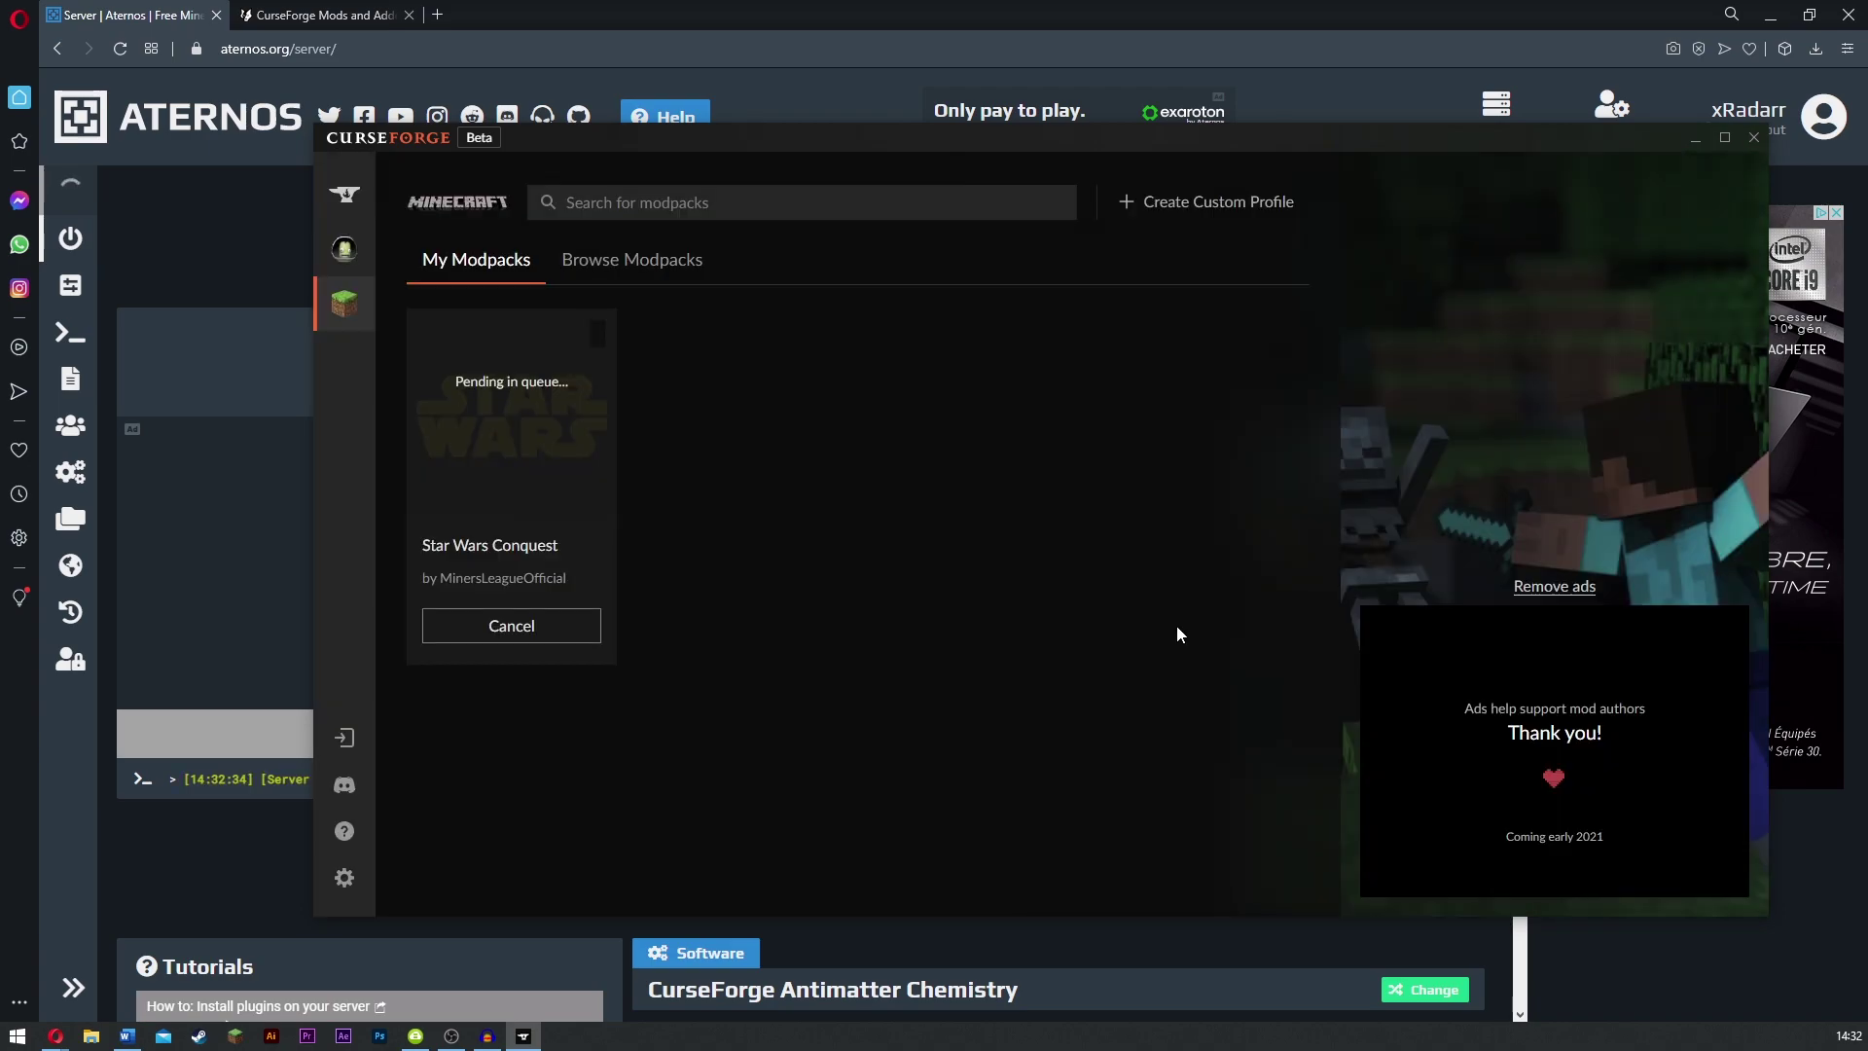
Open the Minecraft modpack browser in CurseForge and copy the name Antimatter Chemistry from the modpack's web page
click(661, 264)
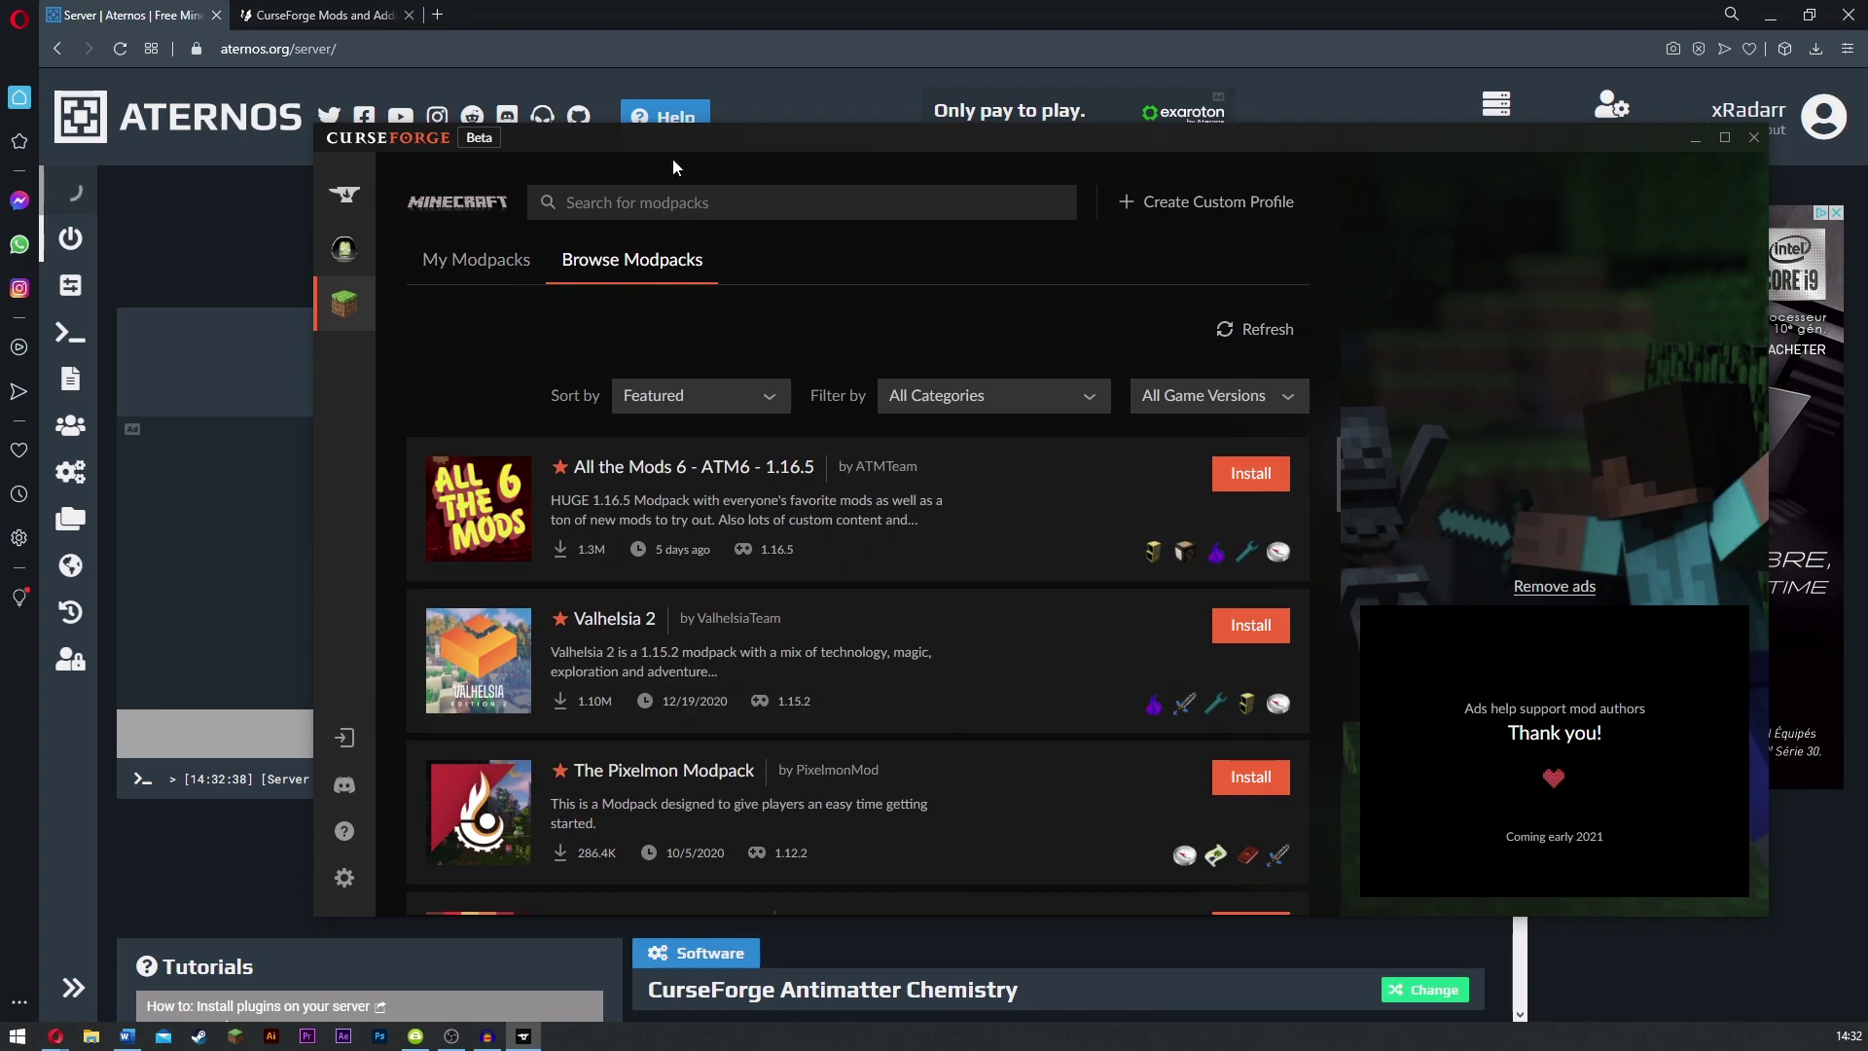
drag(676, 167, 510, 853)
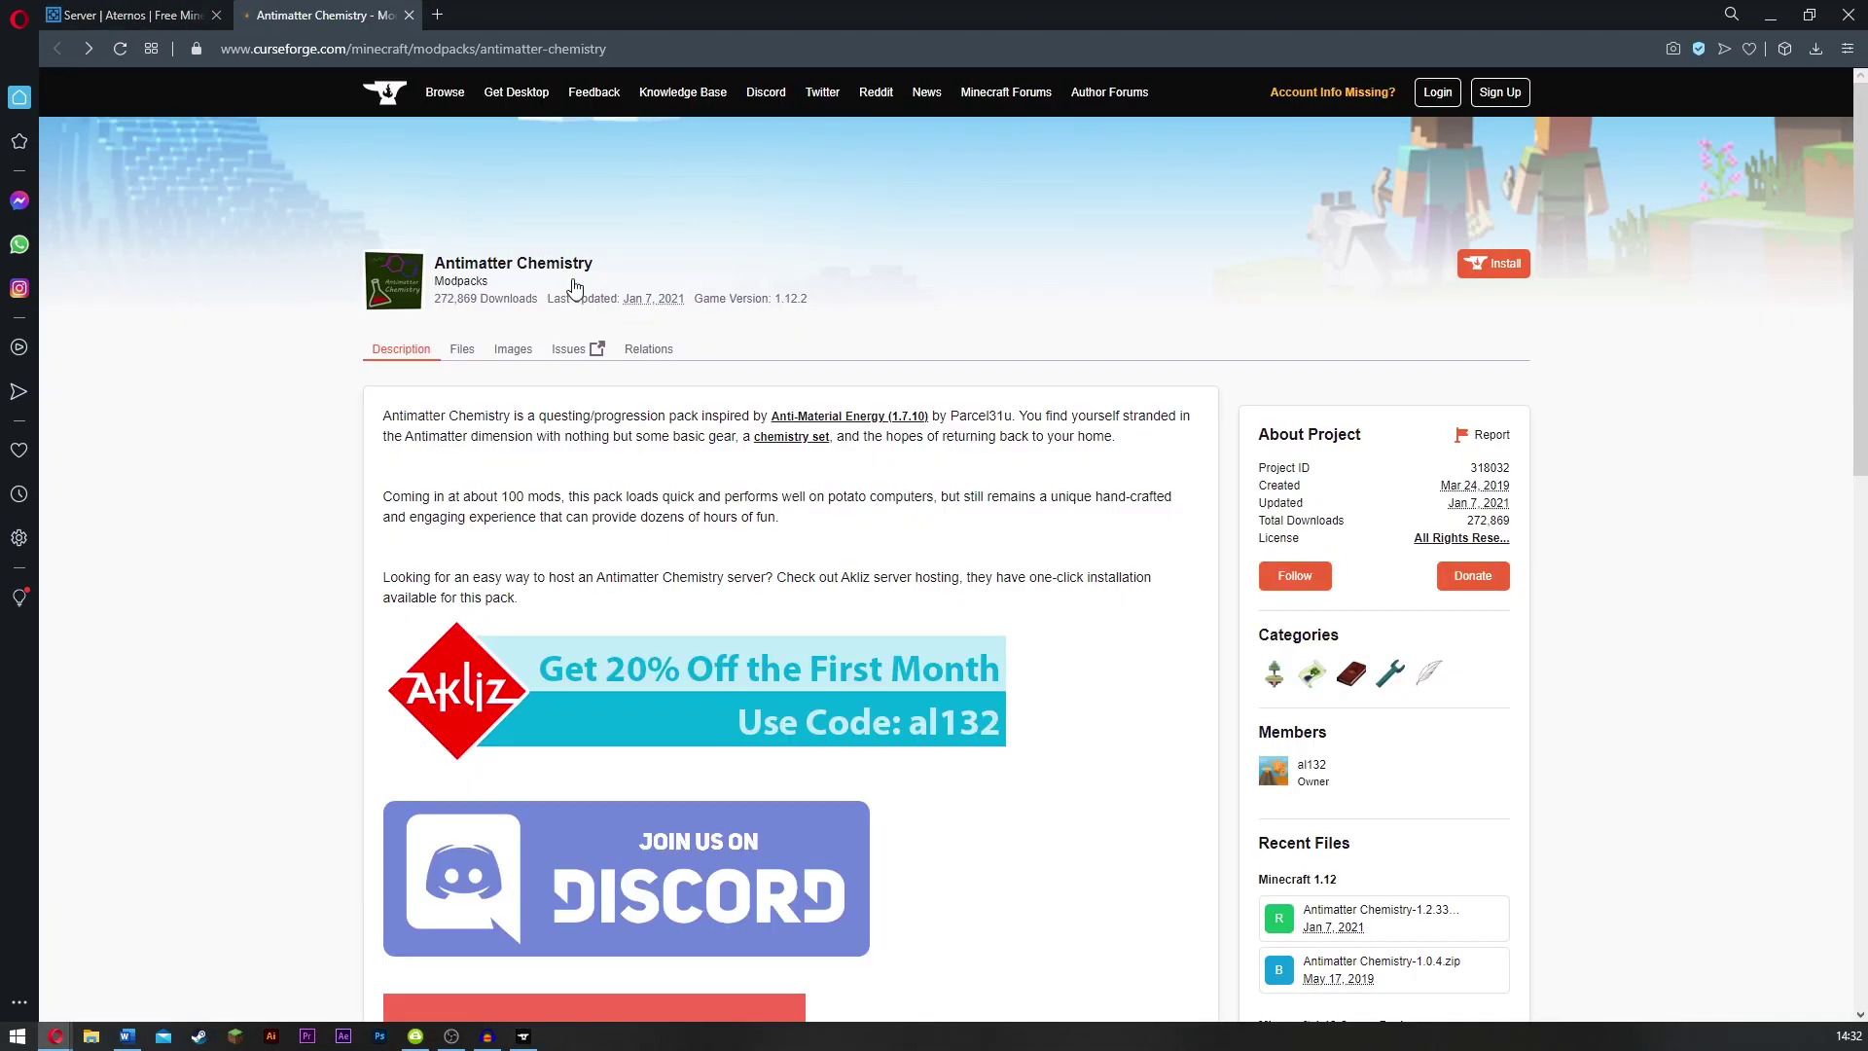
drag(597, 265, 435, 267)
right_click(446, 271)
click(494, 345)
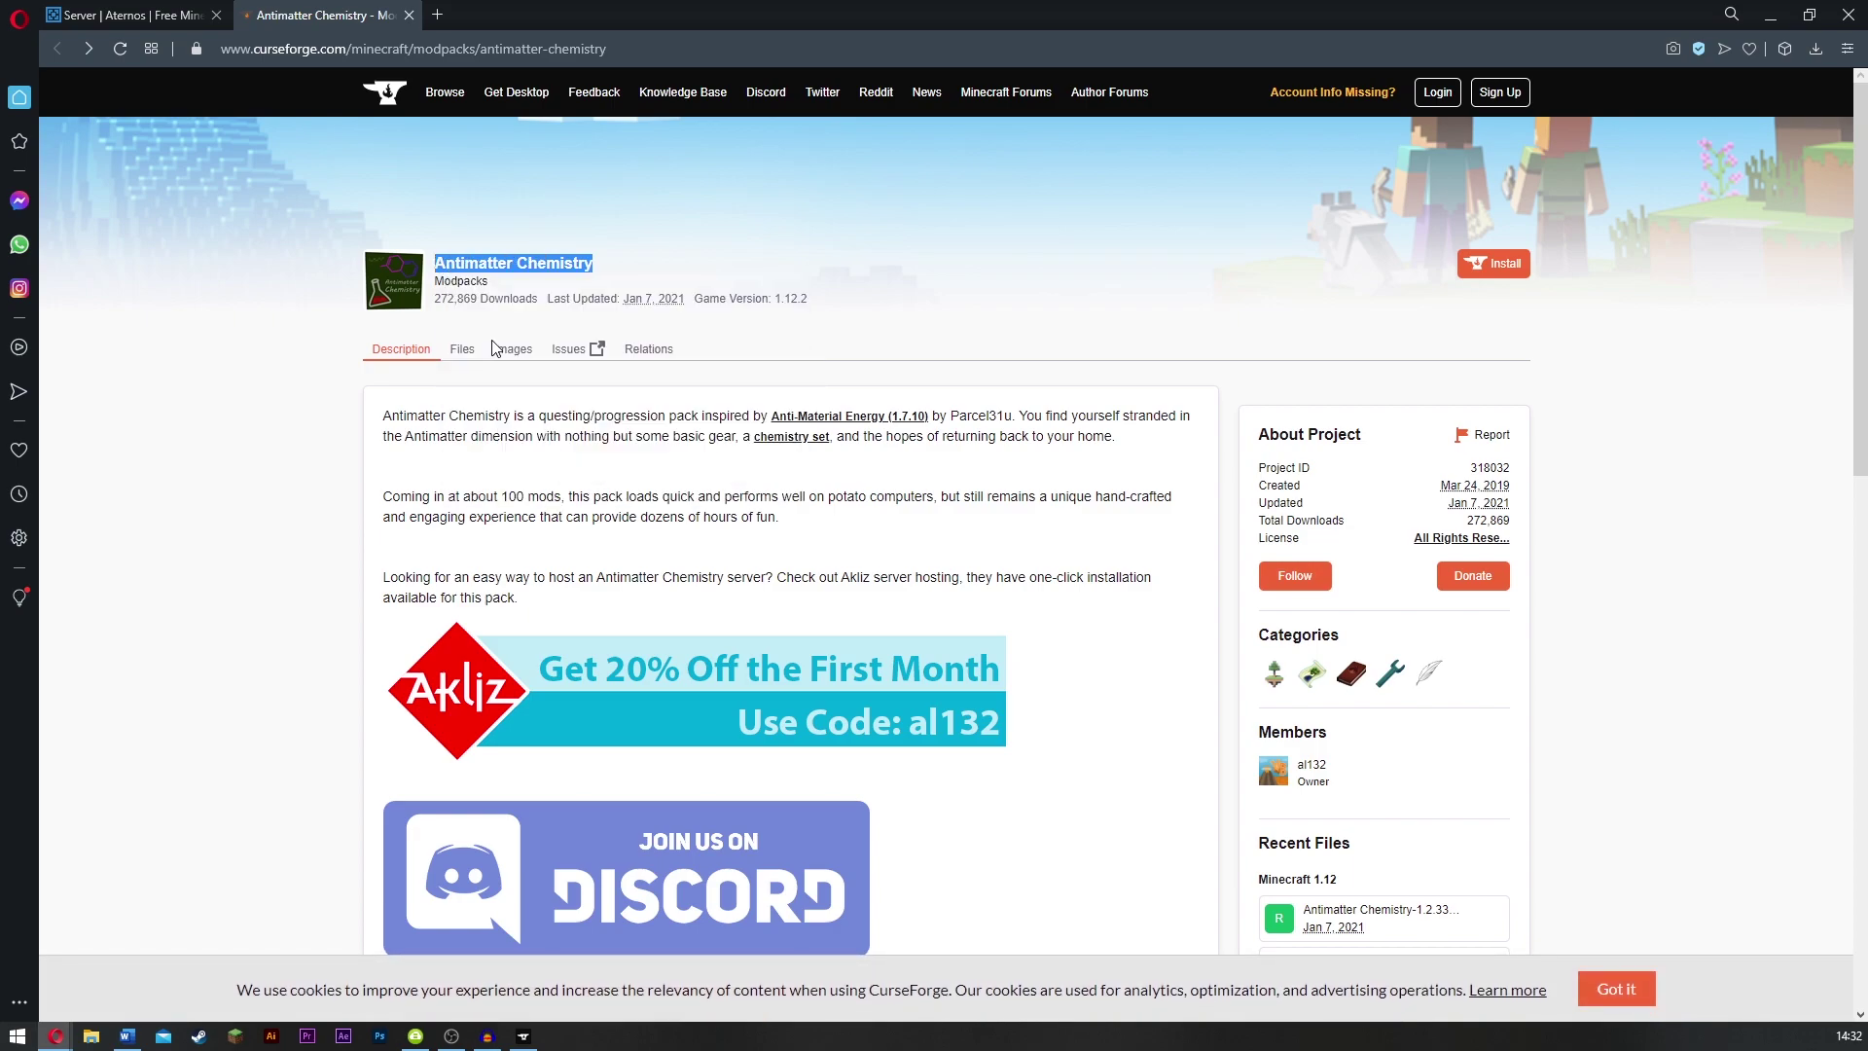
Return to the CurseForge app, search for the copied name Antimatter Chemistry, and install that modpack
key(alt+Tab)
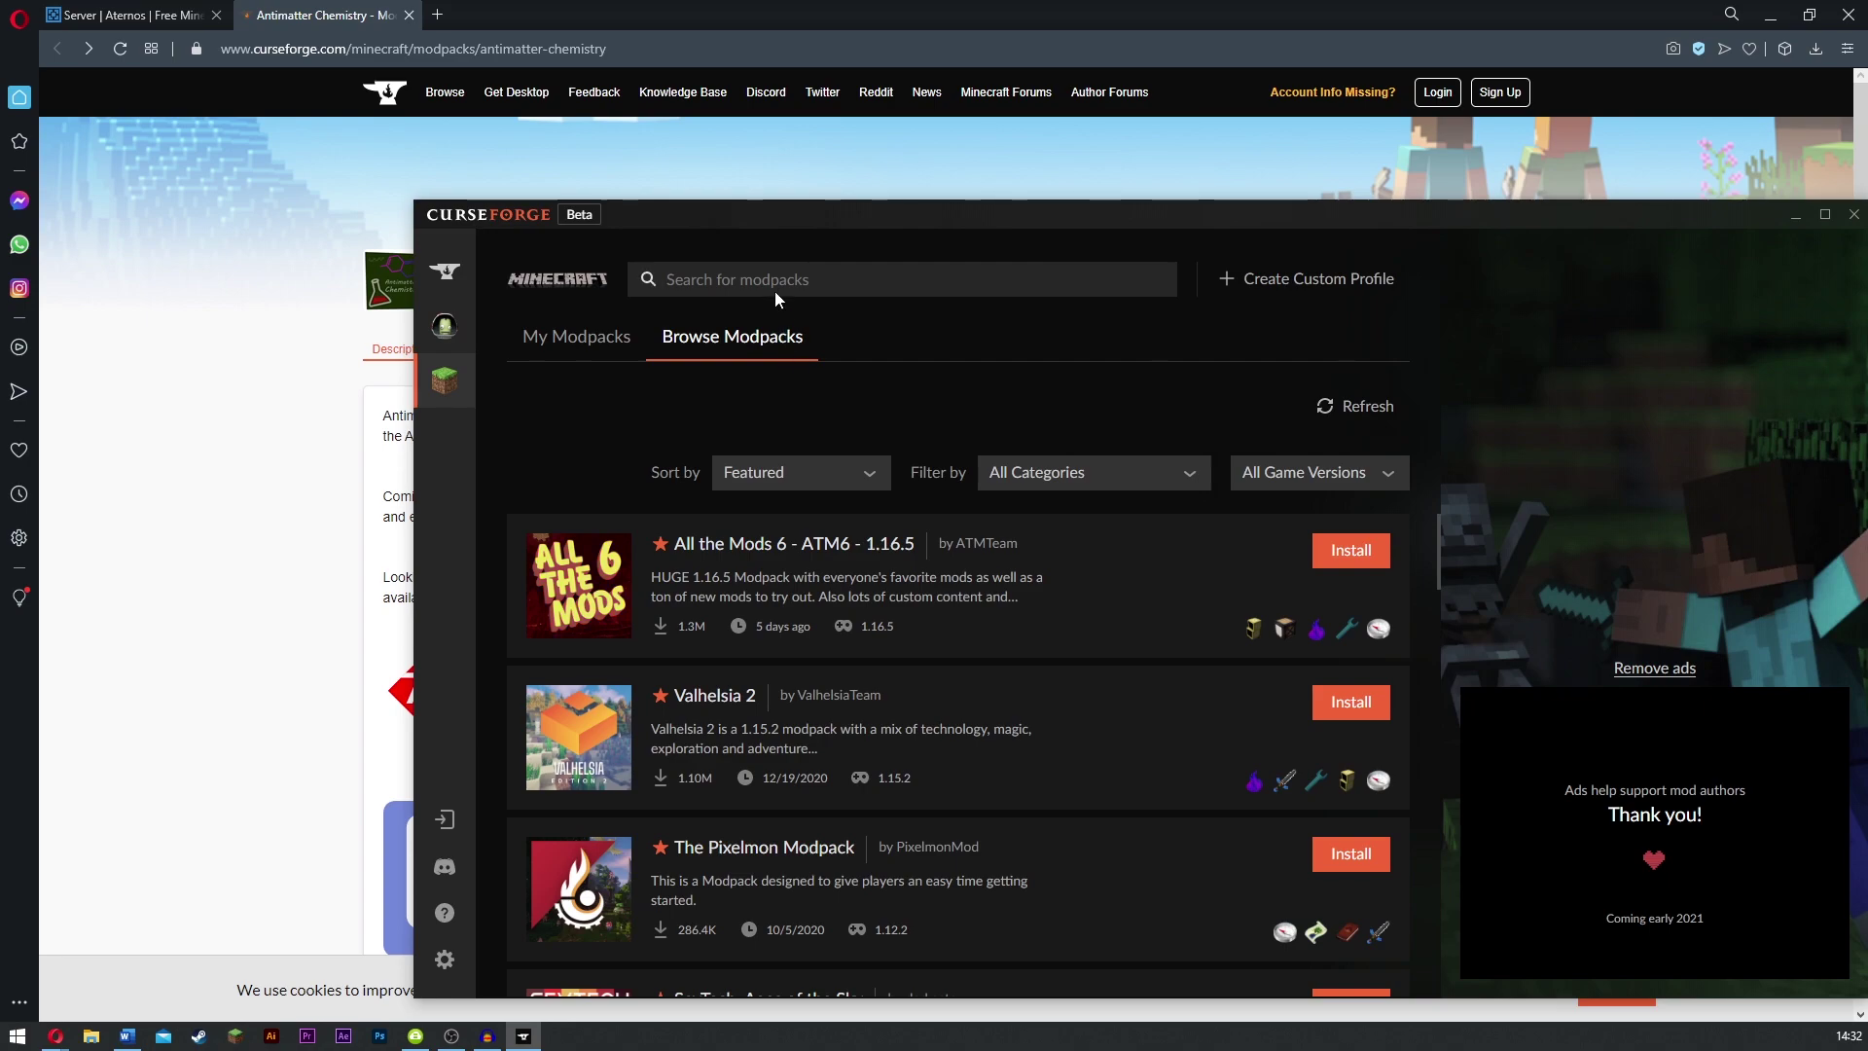
key(ctrl+v)
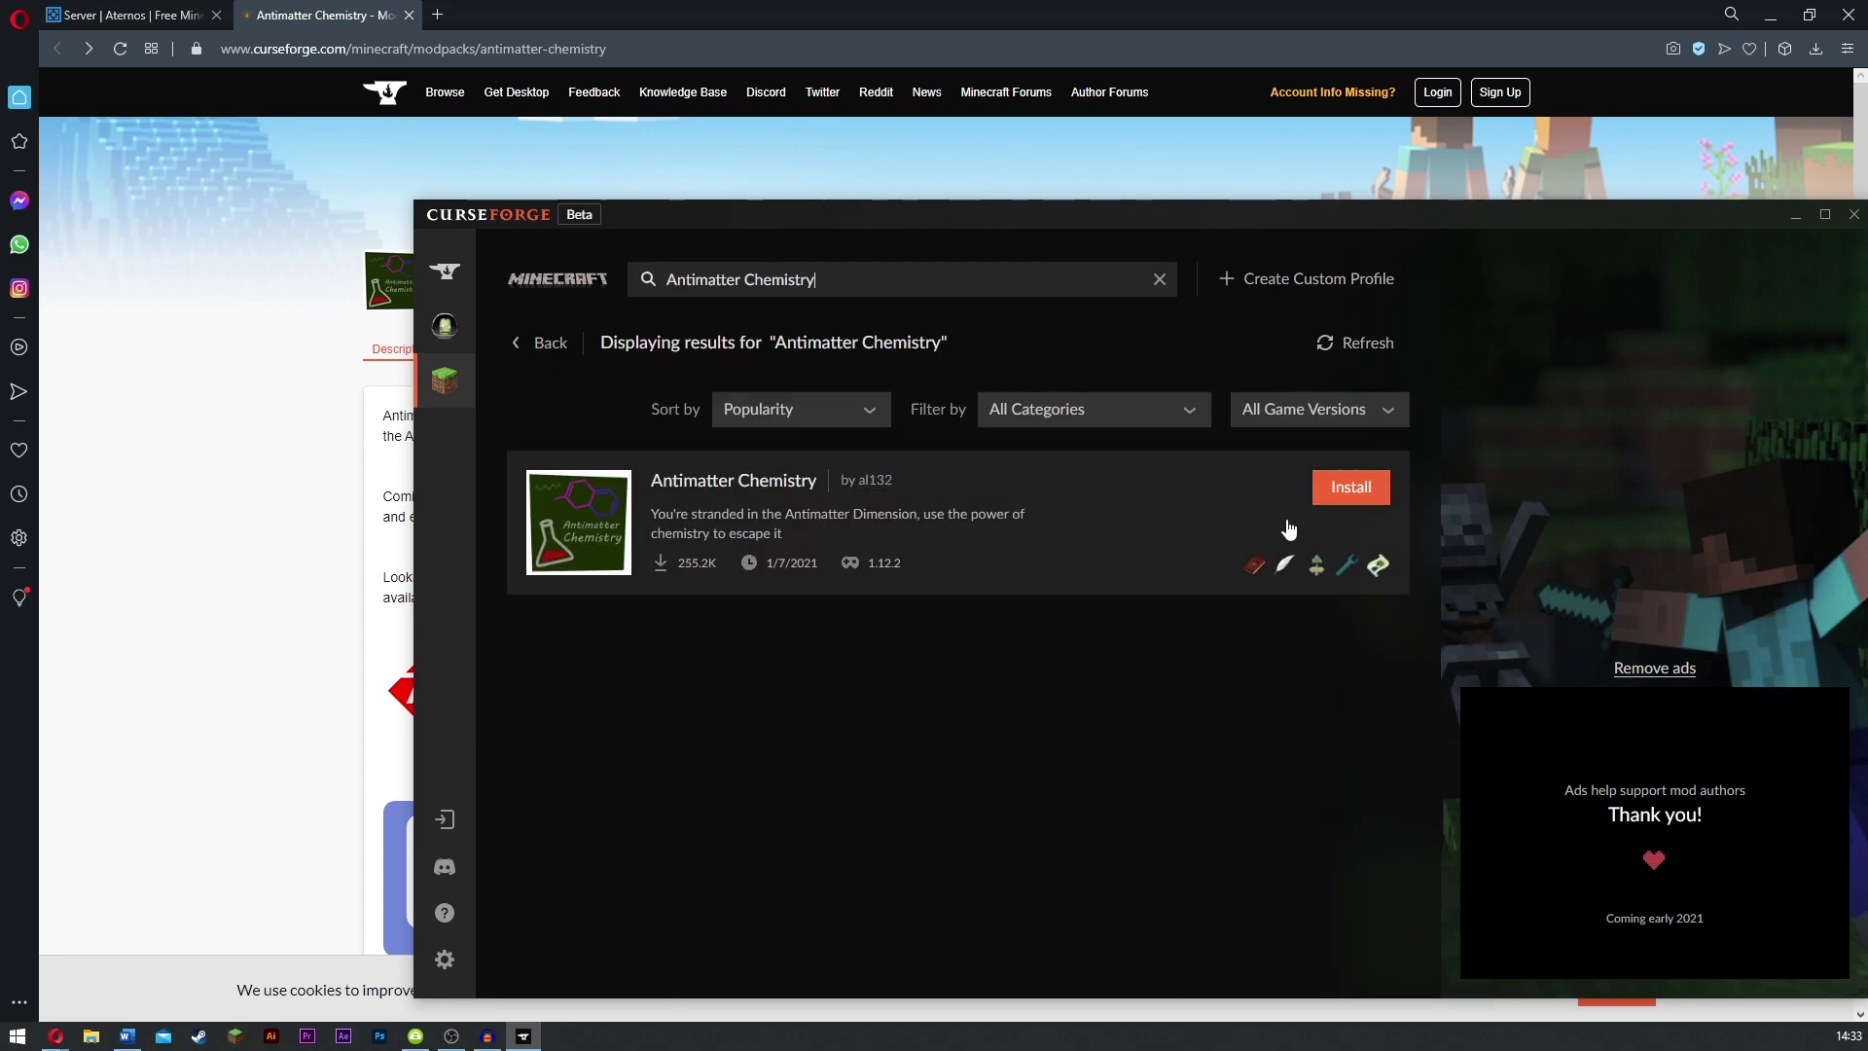
click(1334, 504)
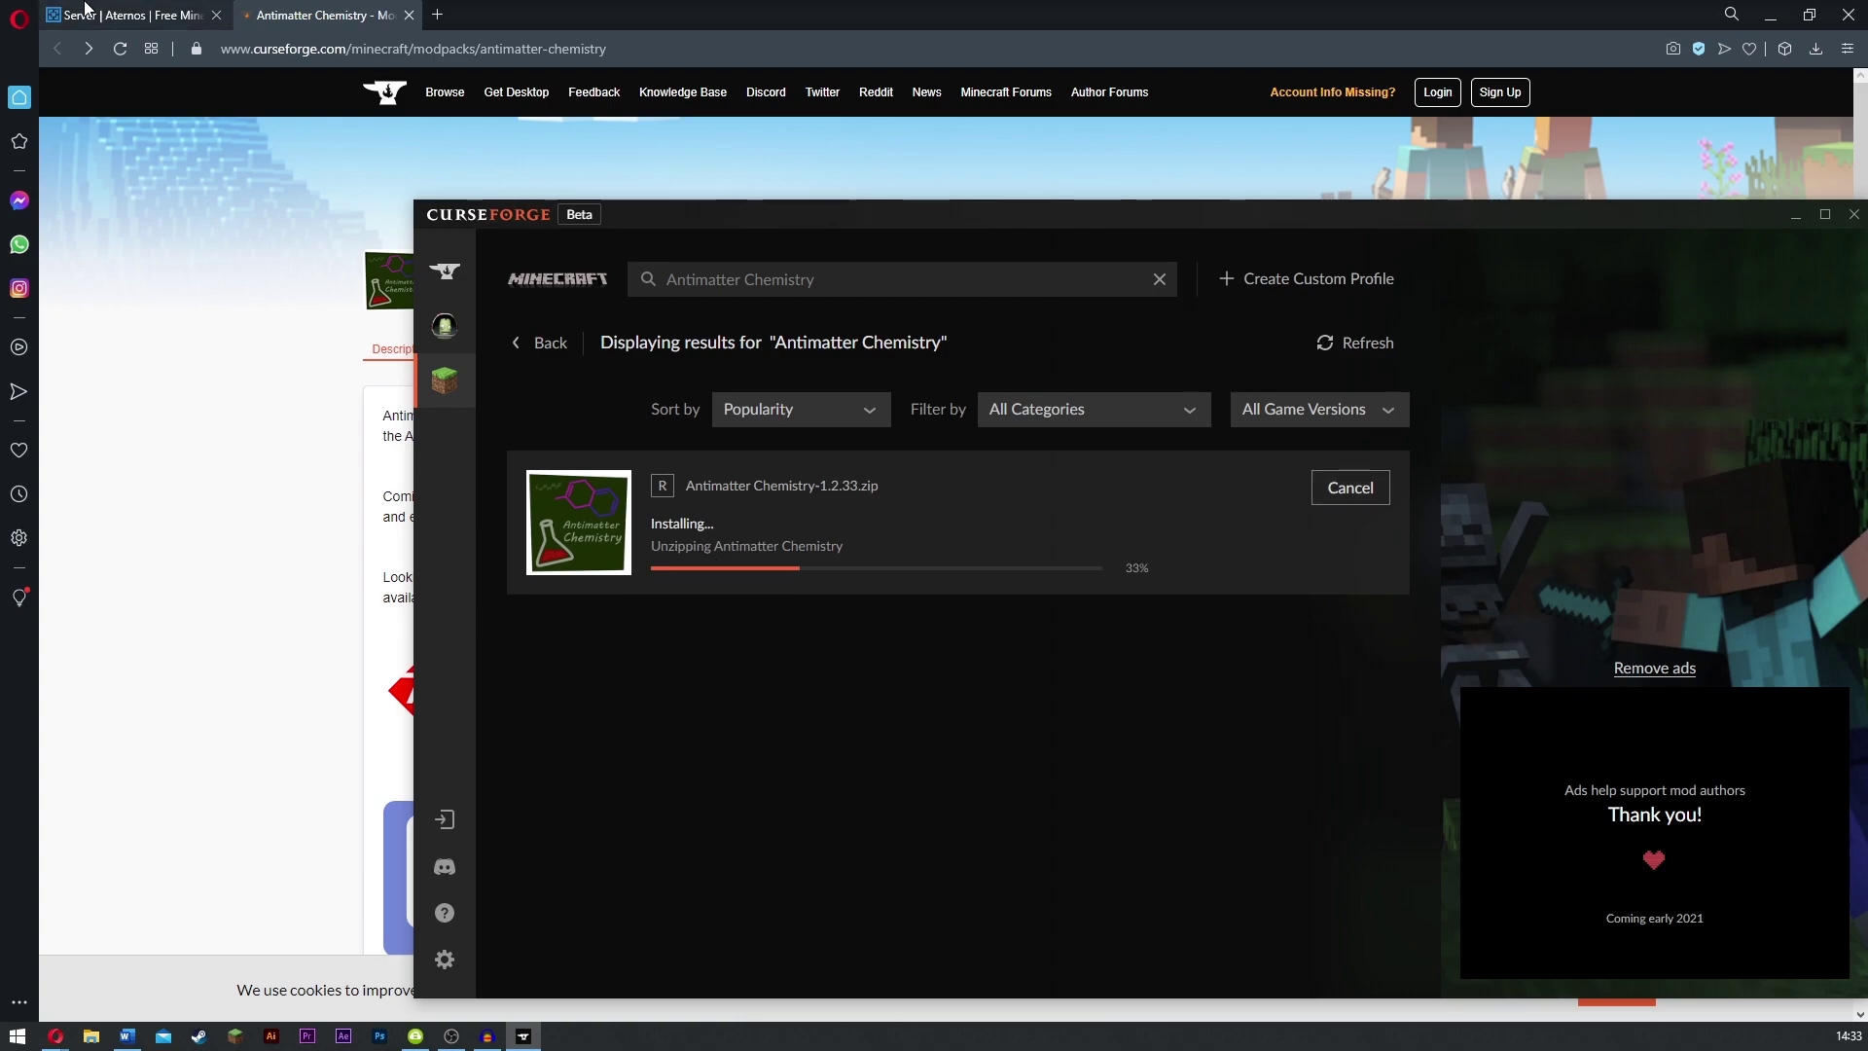
Return to the Aternos server page, launch the Antimatter Chemistry profile from CurseForge, and reposition the Minecraft Launcher window
click(132, 14)
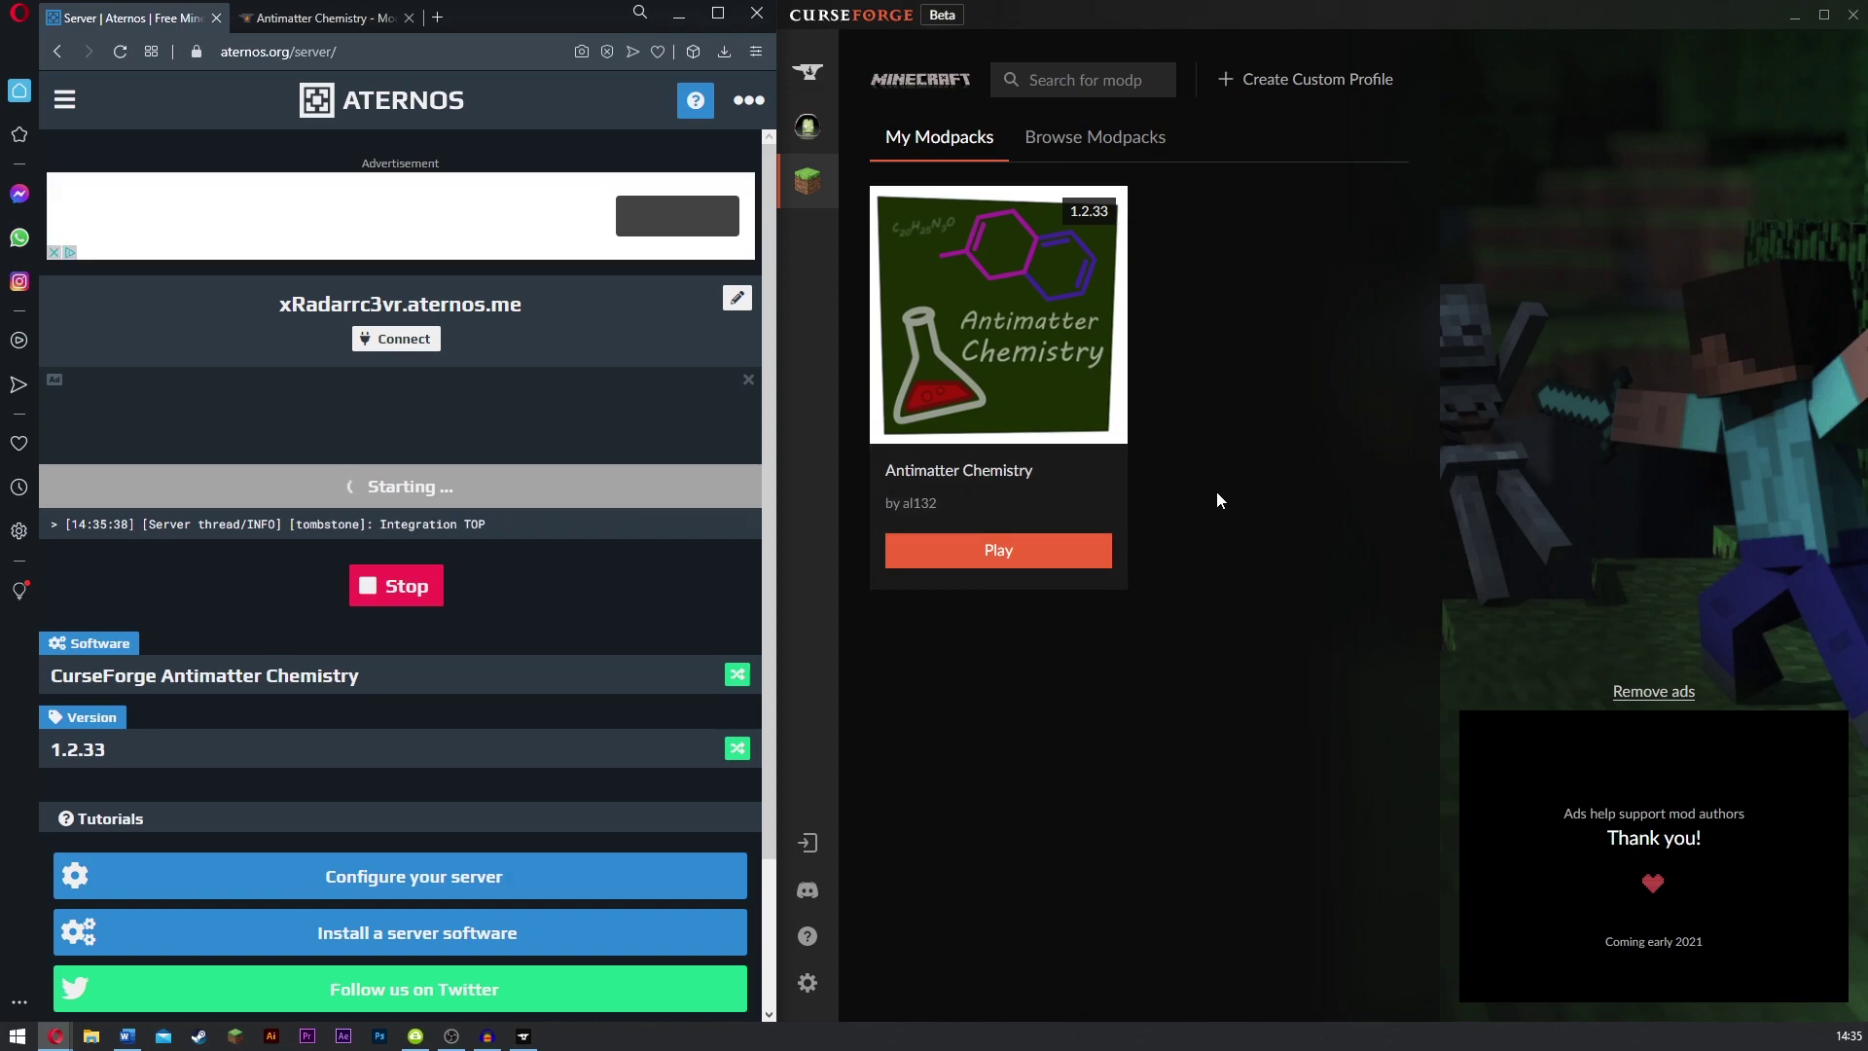
click(1054, 553)
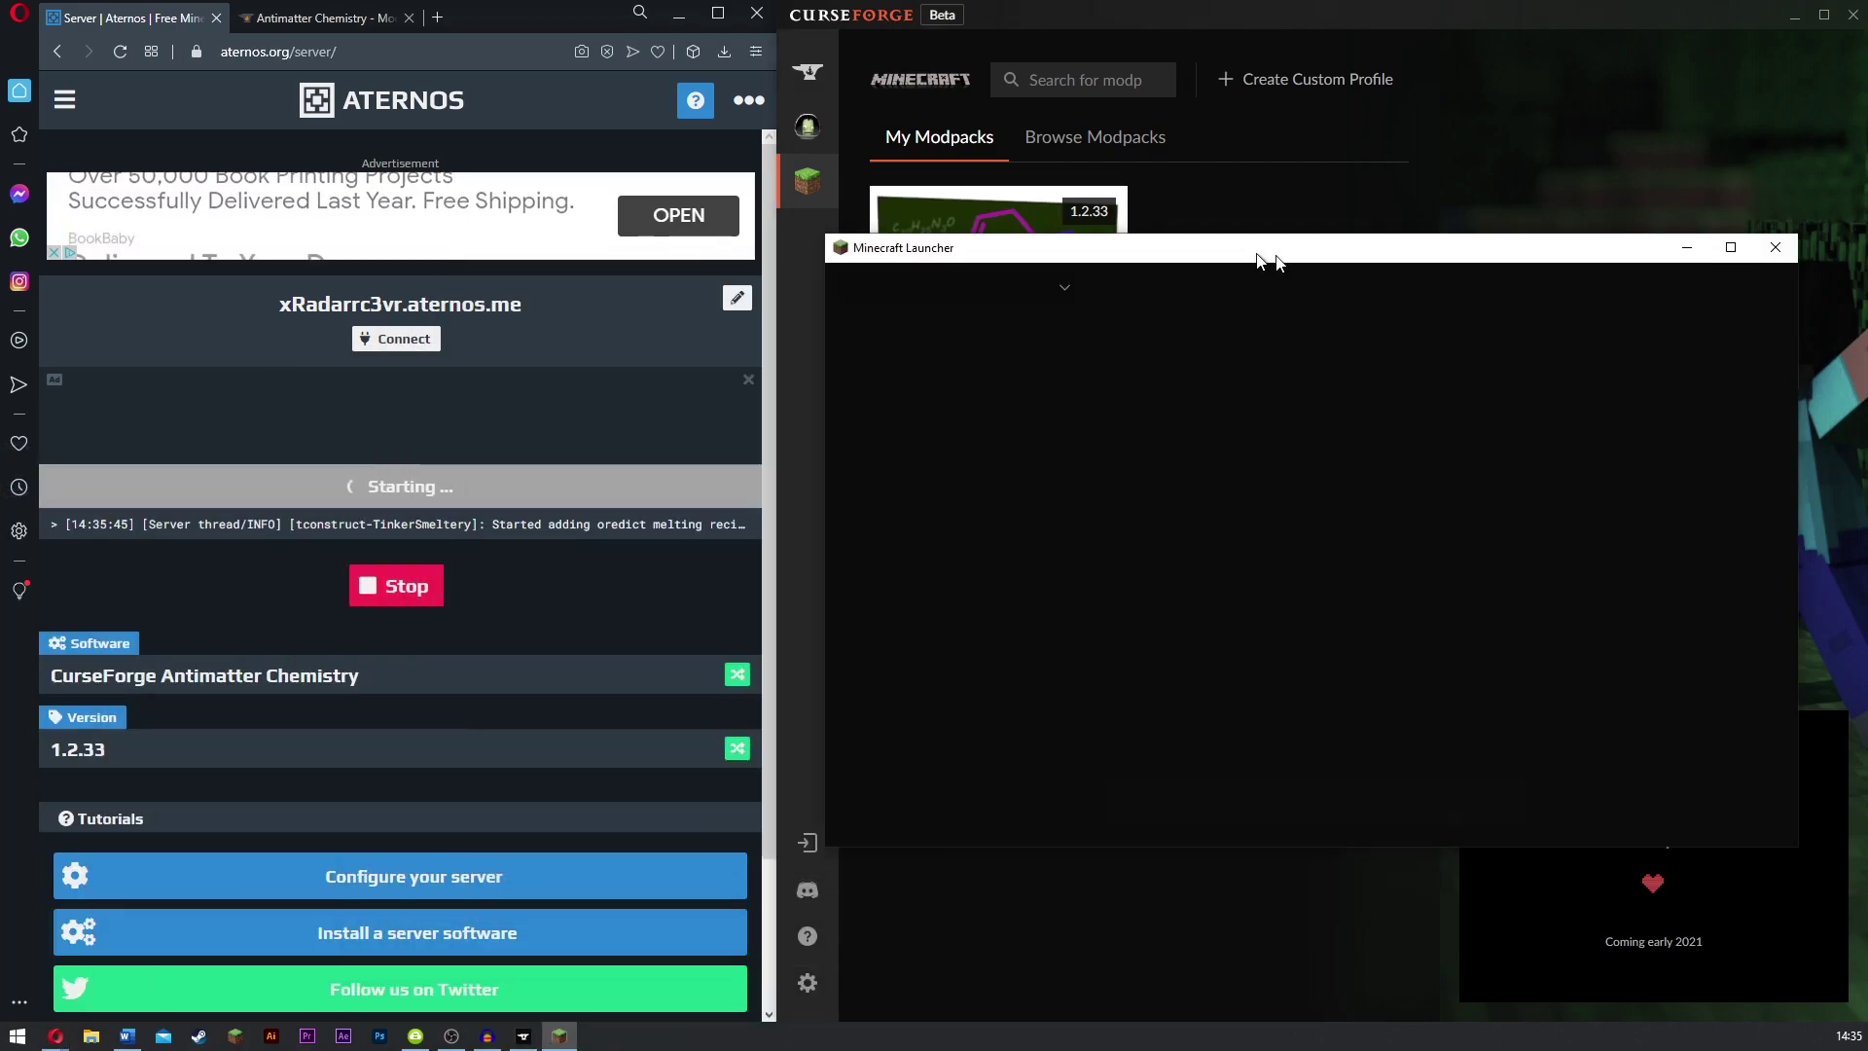
drag(1275, 263, 1155, 300)
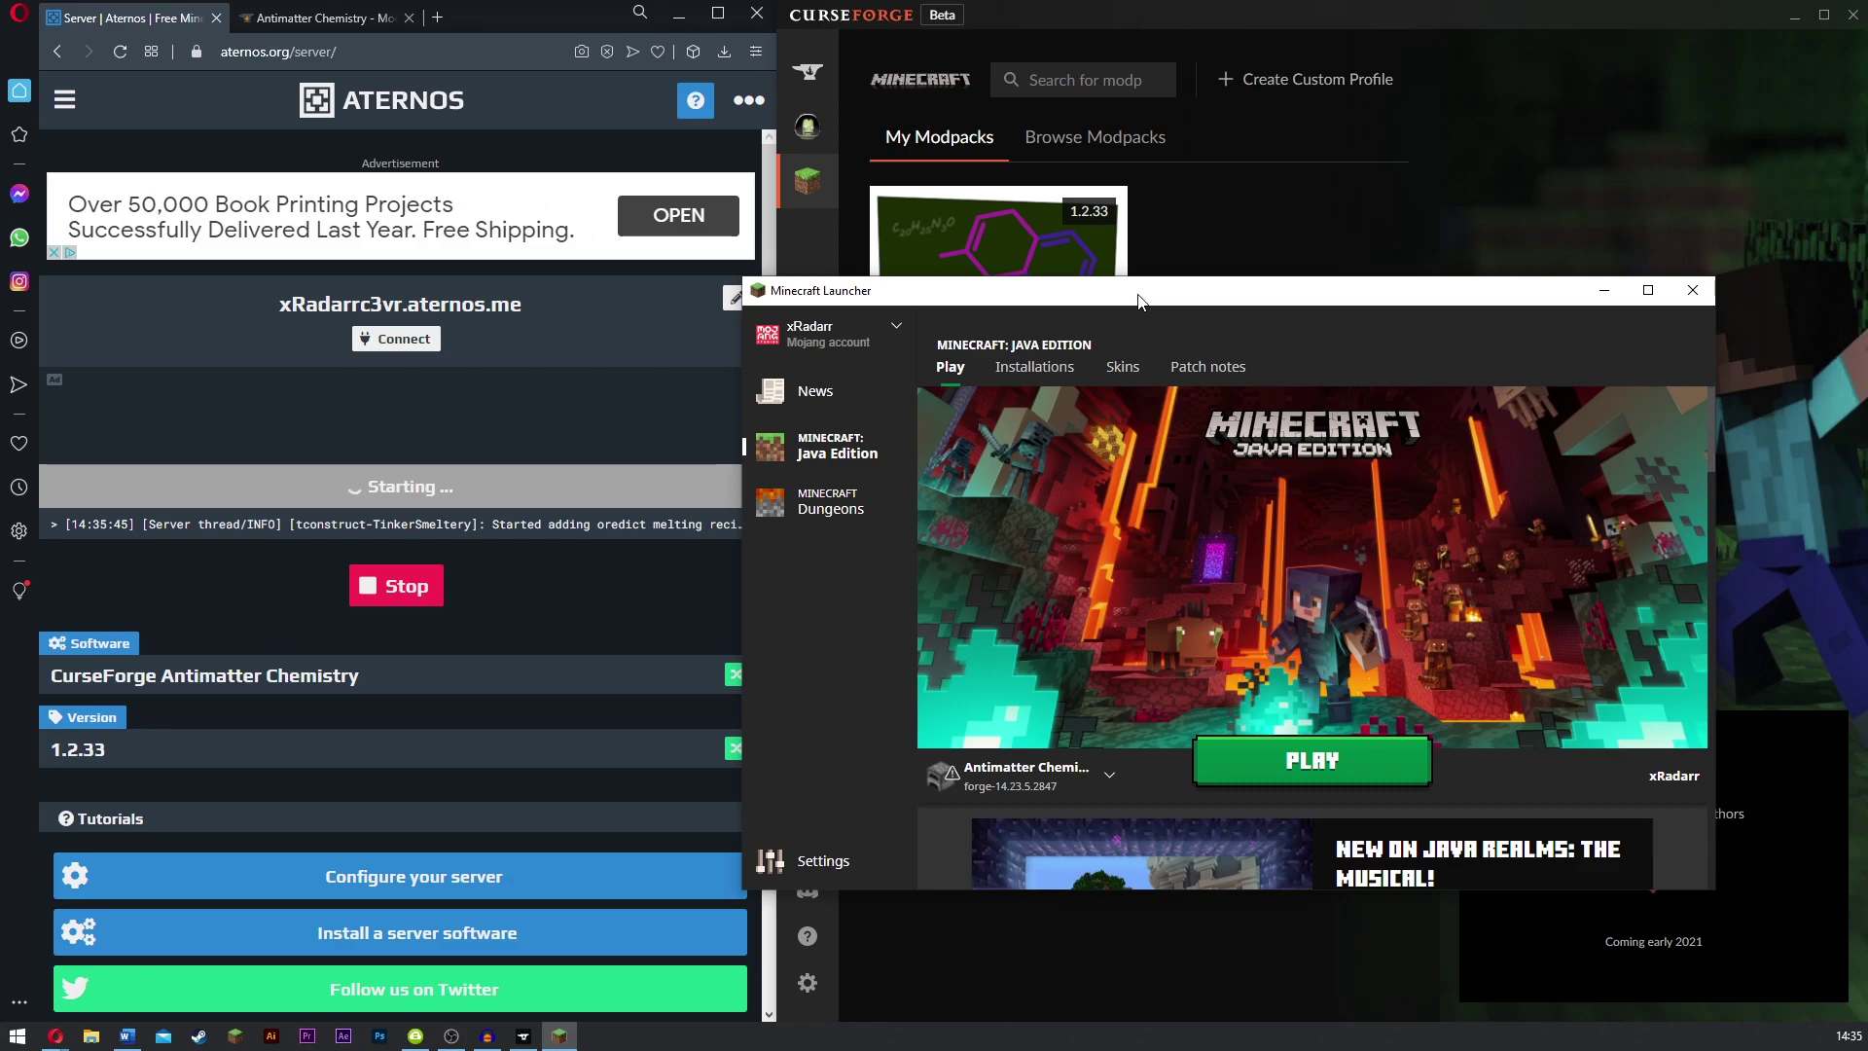
Start the Antimatter Chemistry installation in the Minecraft Launcher, accepting the modified-installation risks and turning off further warnings for it
mouse_move(1050, 776)
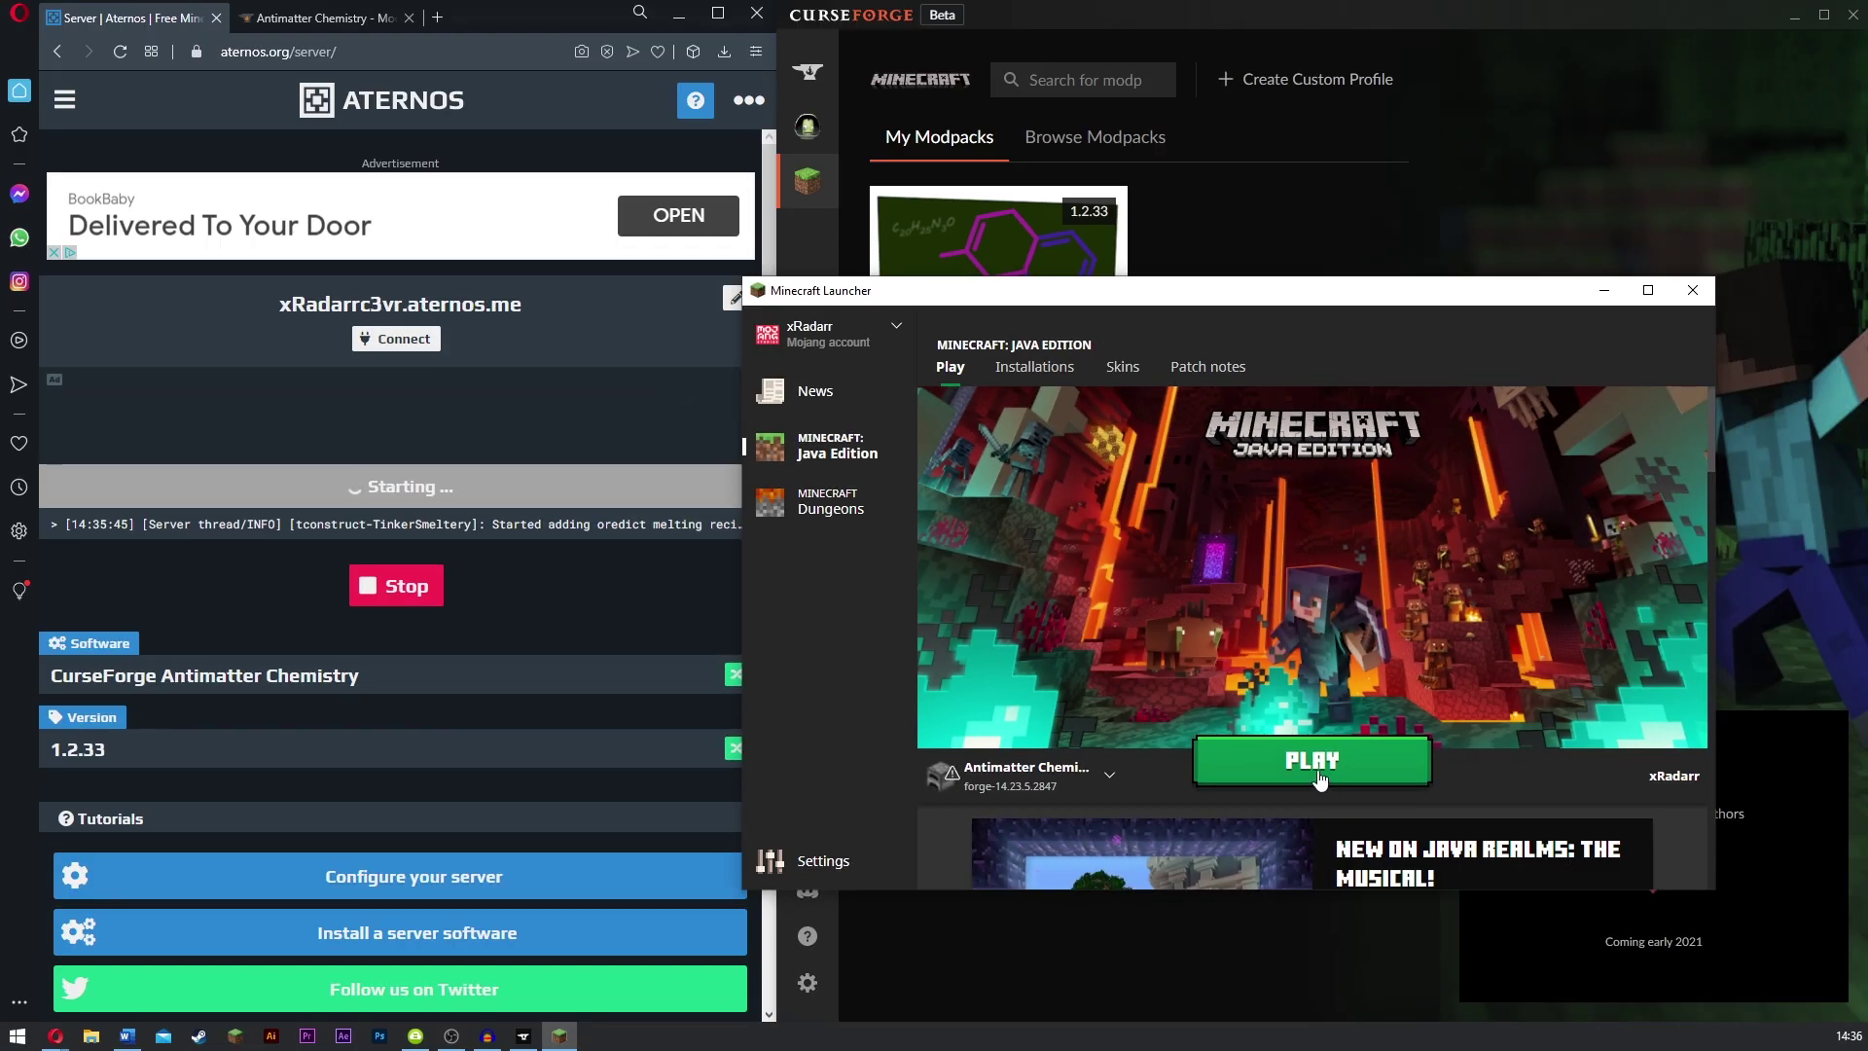
click(1848, 667)
click(994, 631)
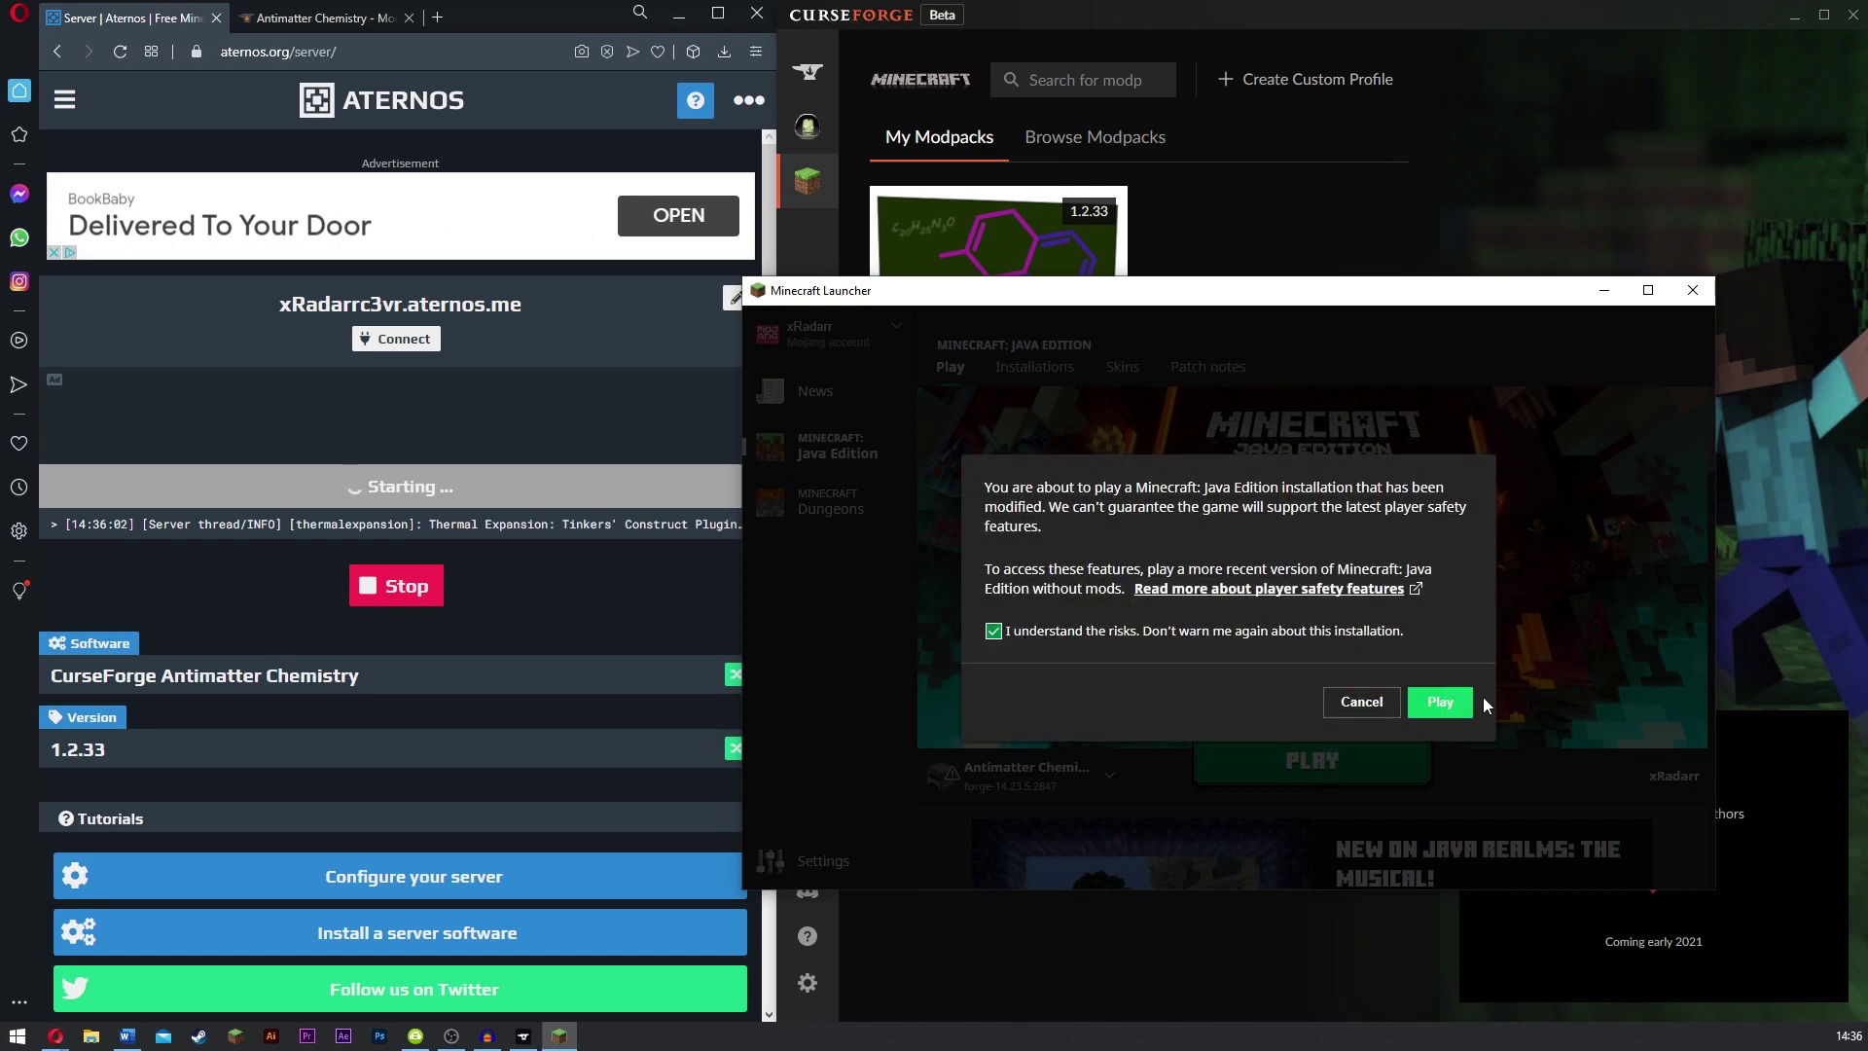
click(1439, 702)
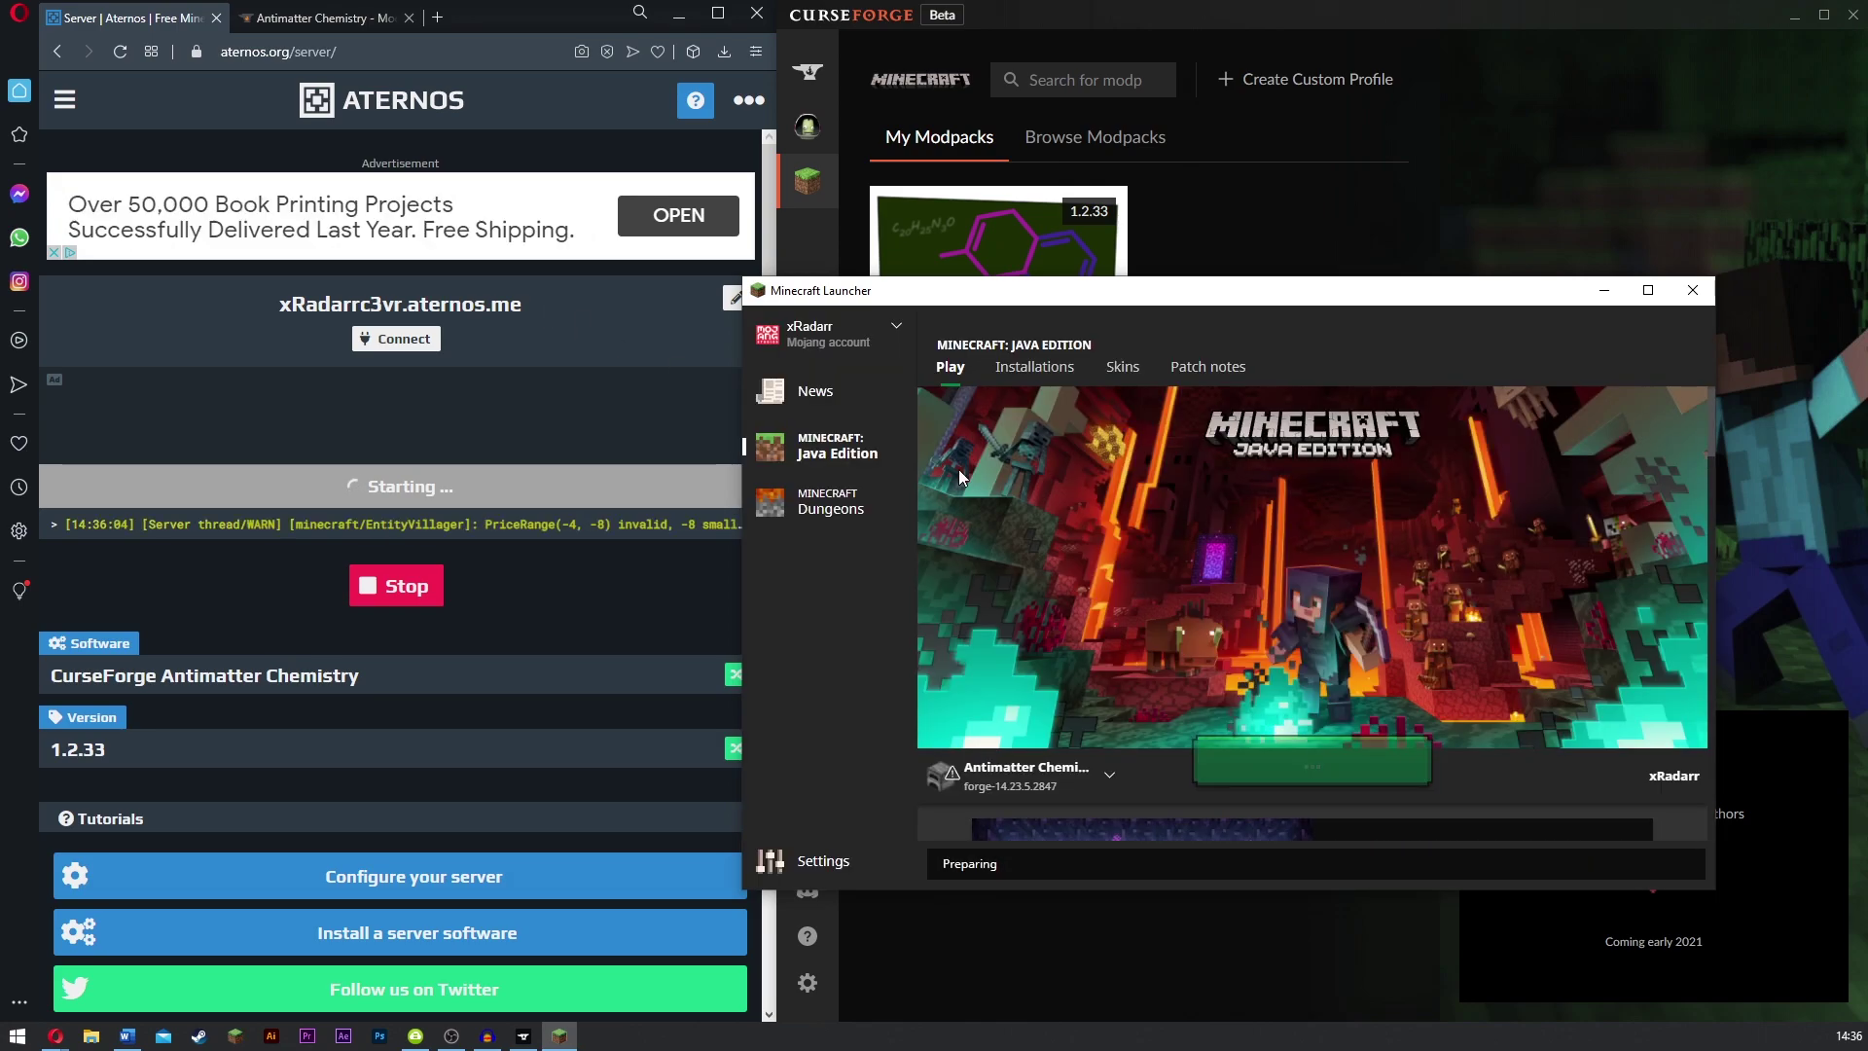
Copy the server's address from the Aternos page and maximize the browser window
drag(510, 311, 282, 310)
right_click(298, 309)
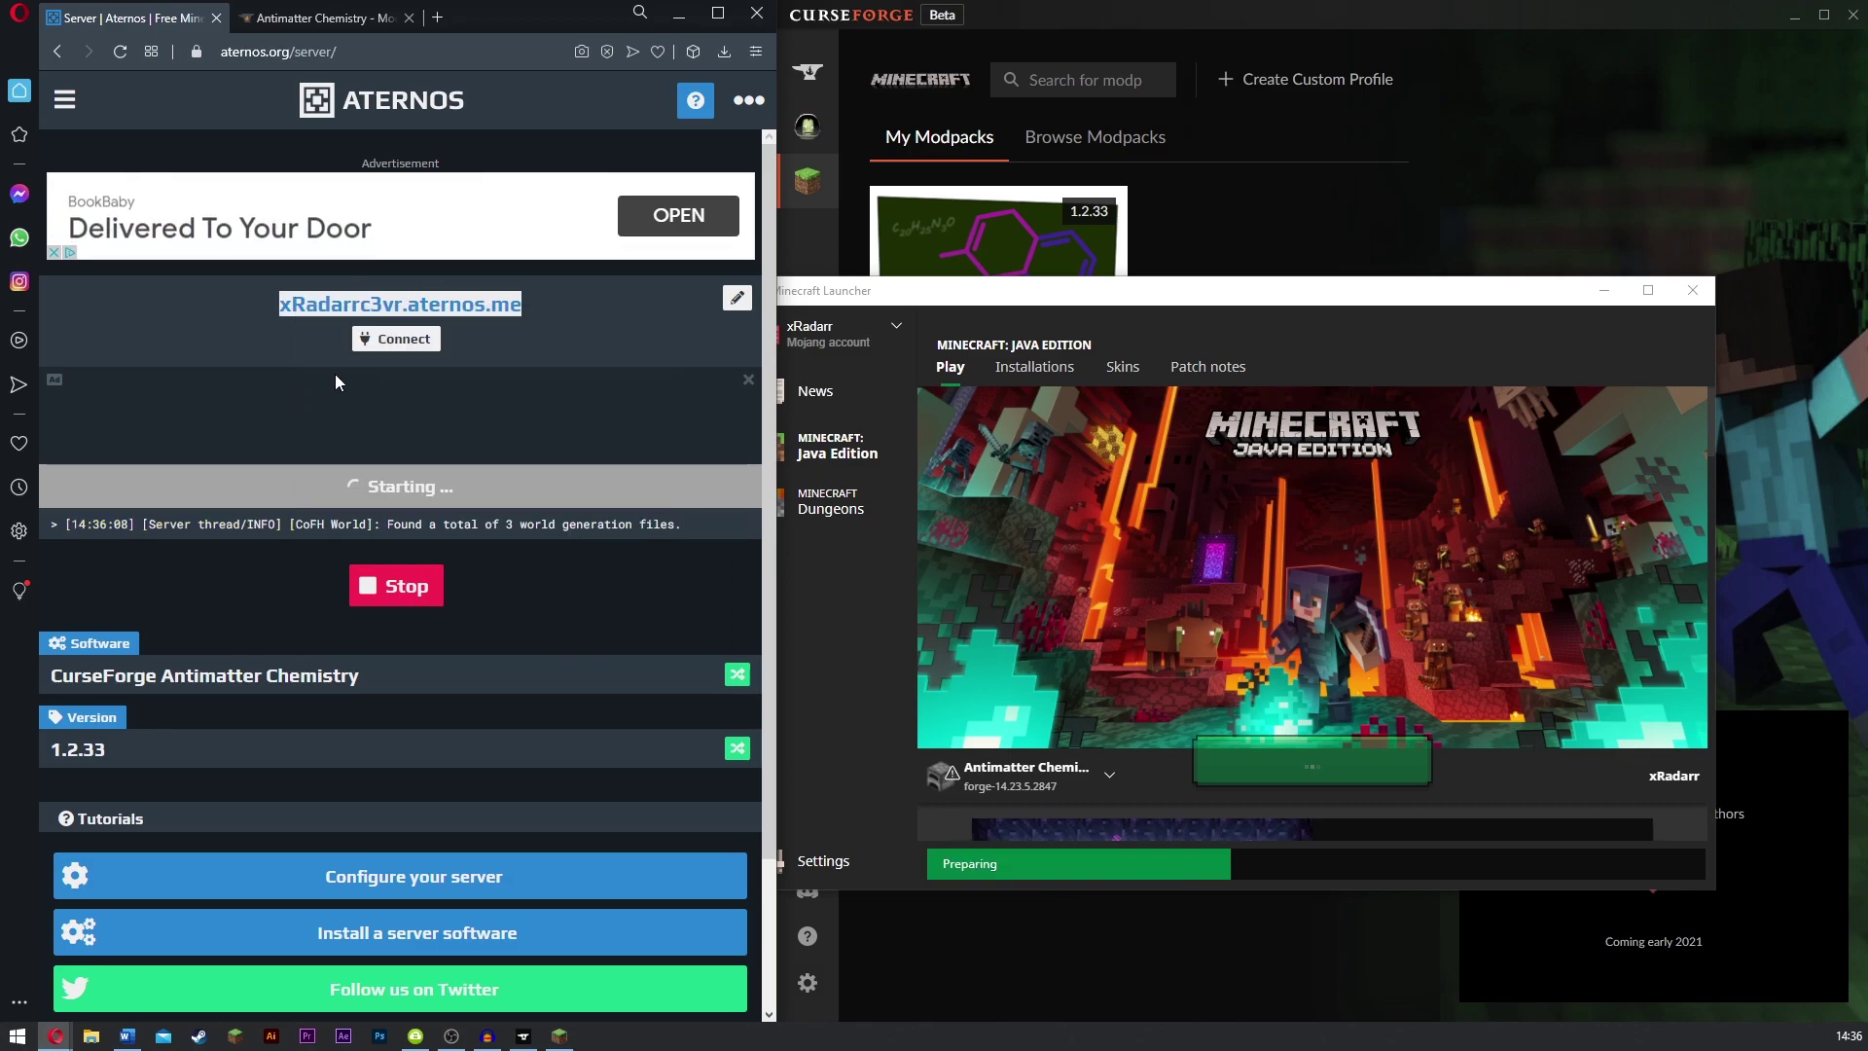
click(717, 13)
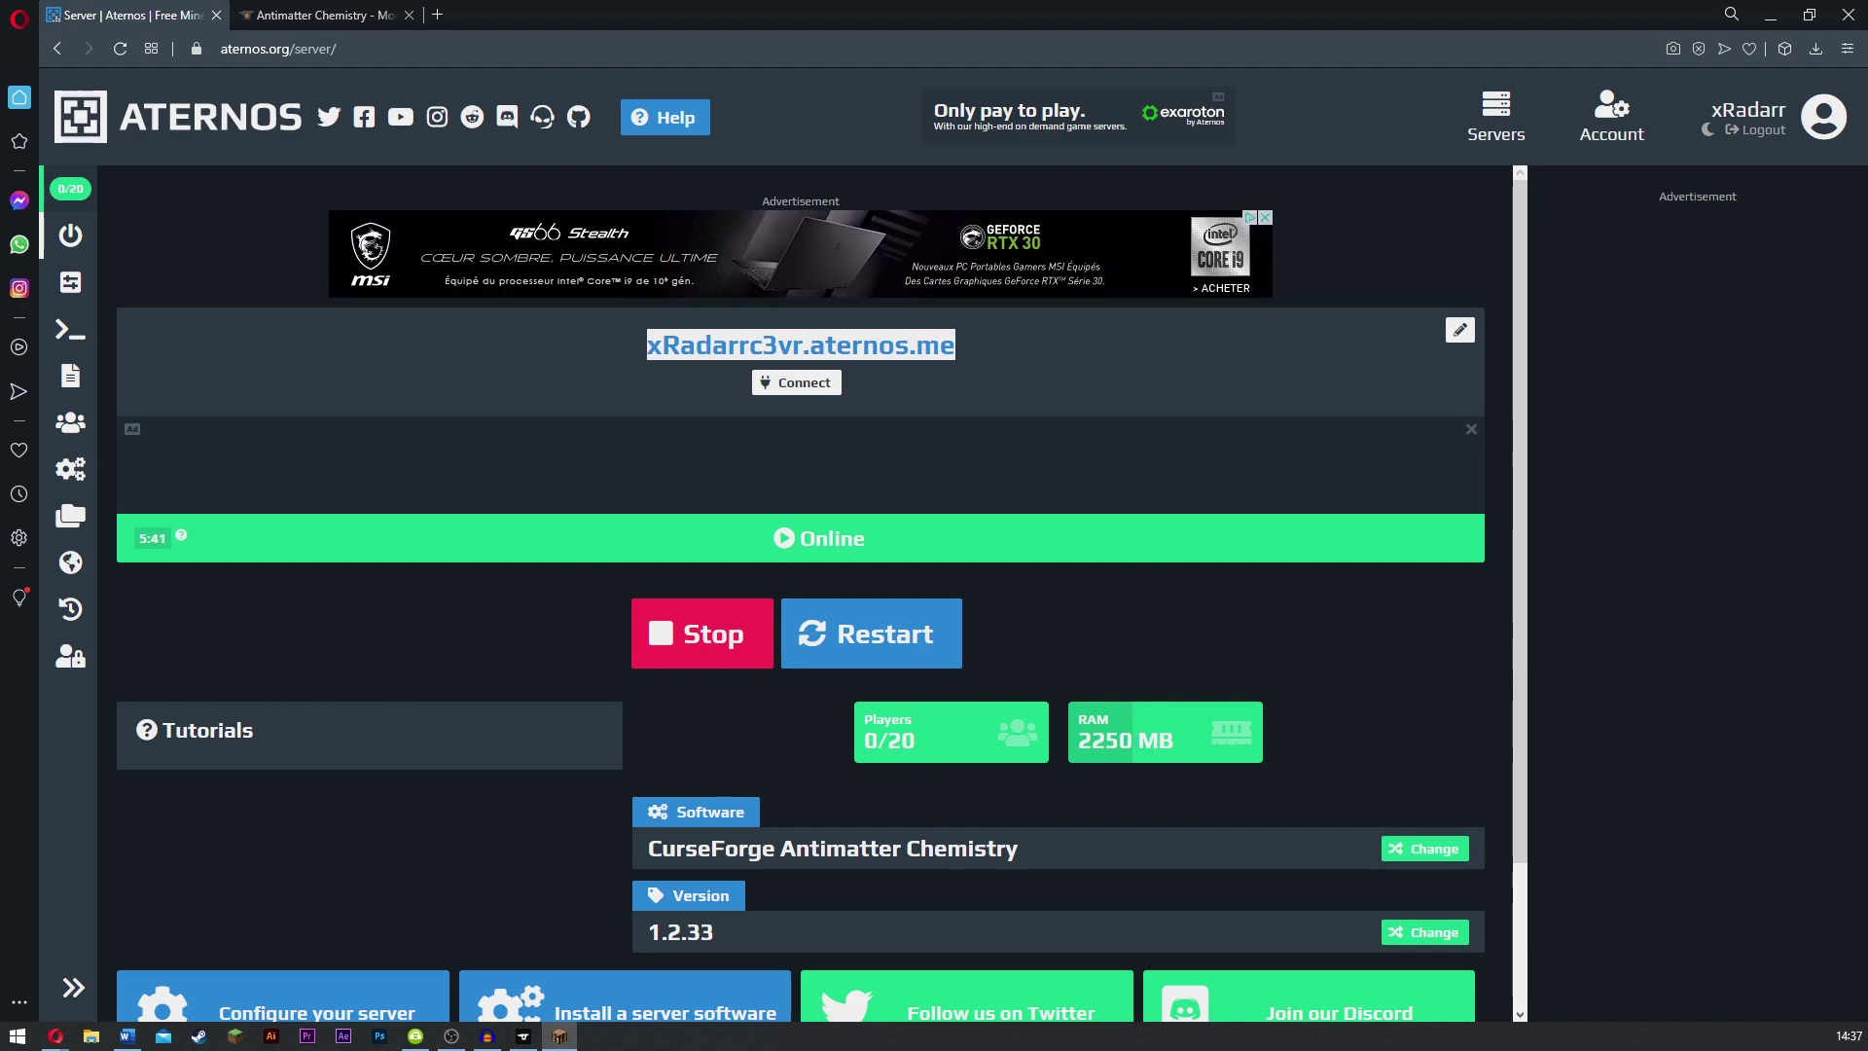
Switch to the Minecraft game window, move it fully into view, and make the game fill the screen
mouse_move(560, 1036)
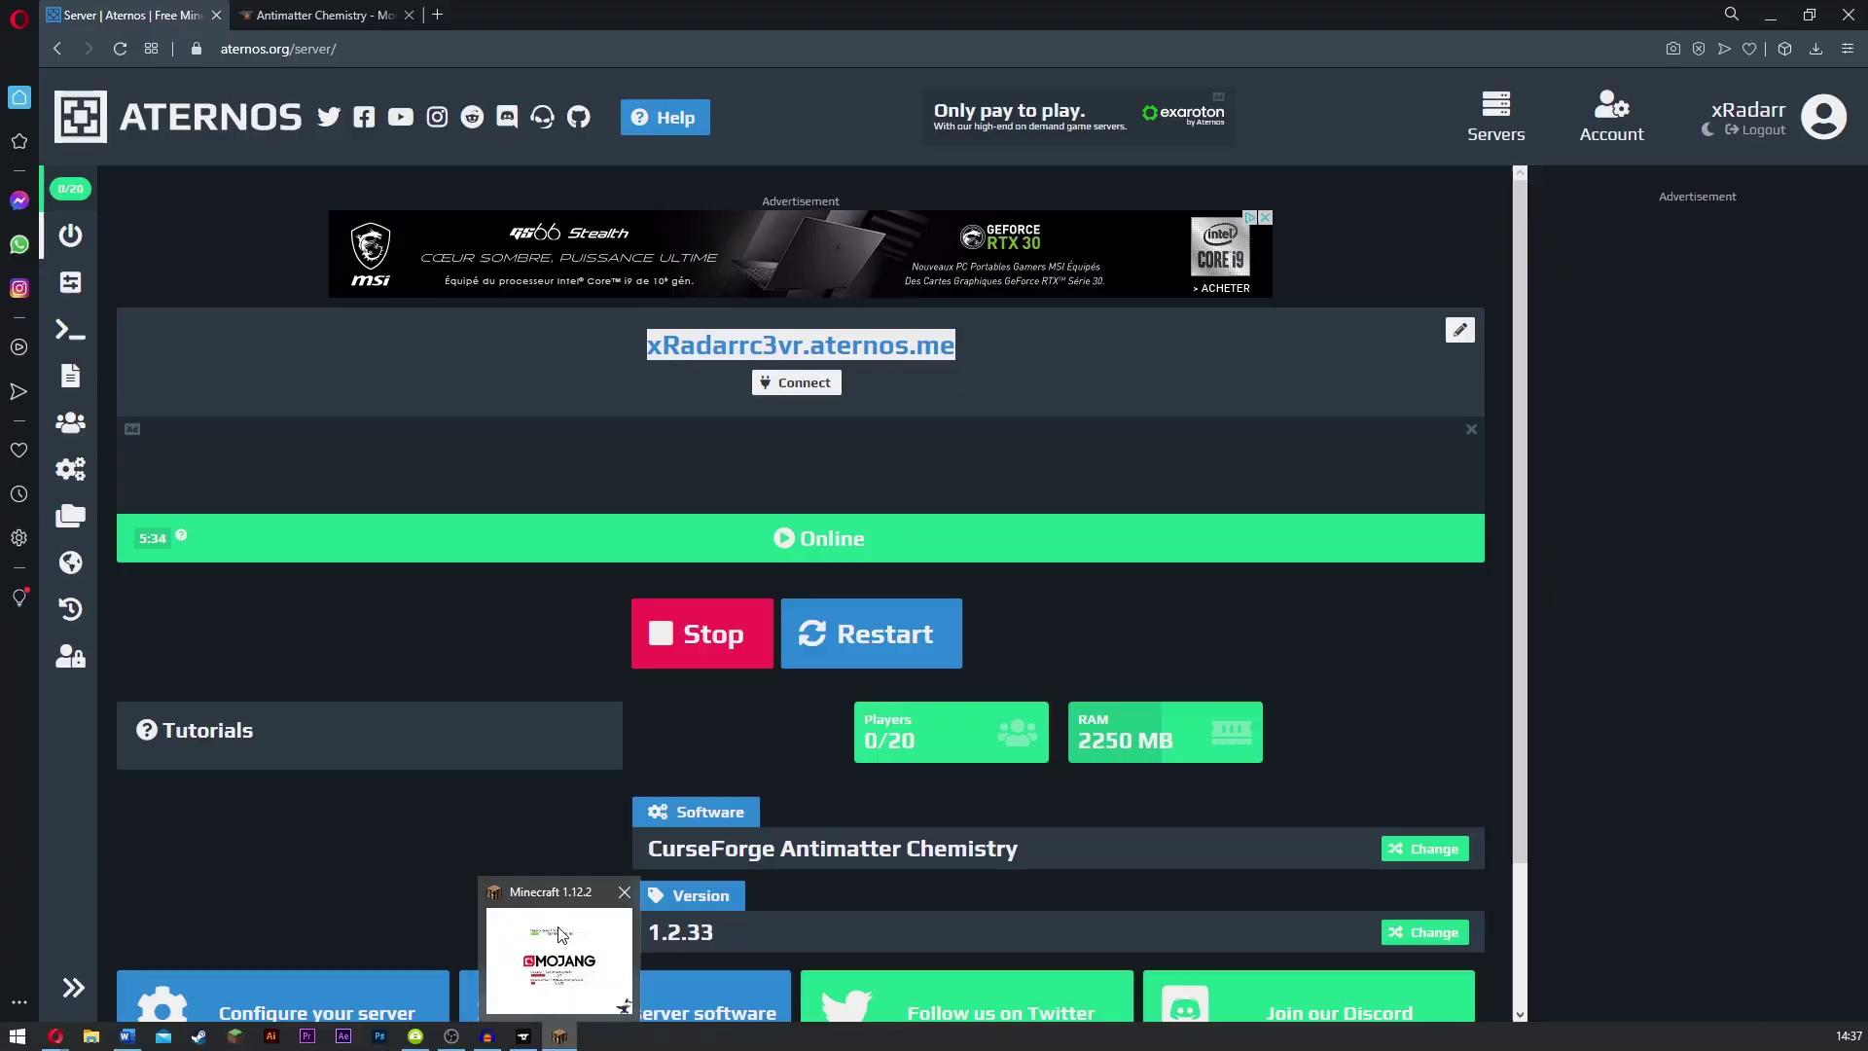
click(559, 958)
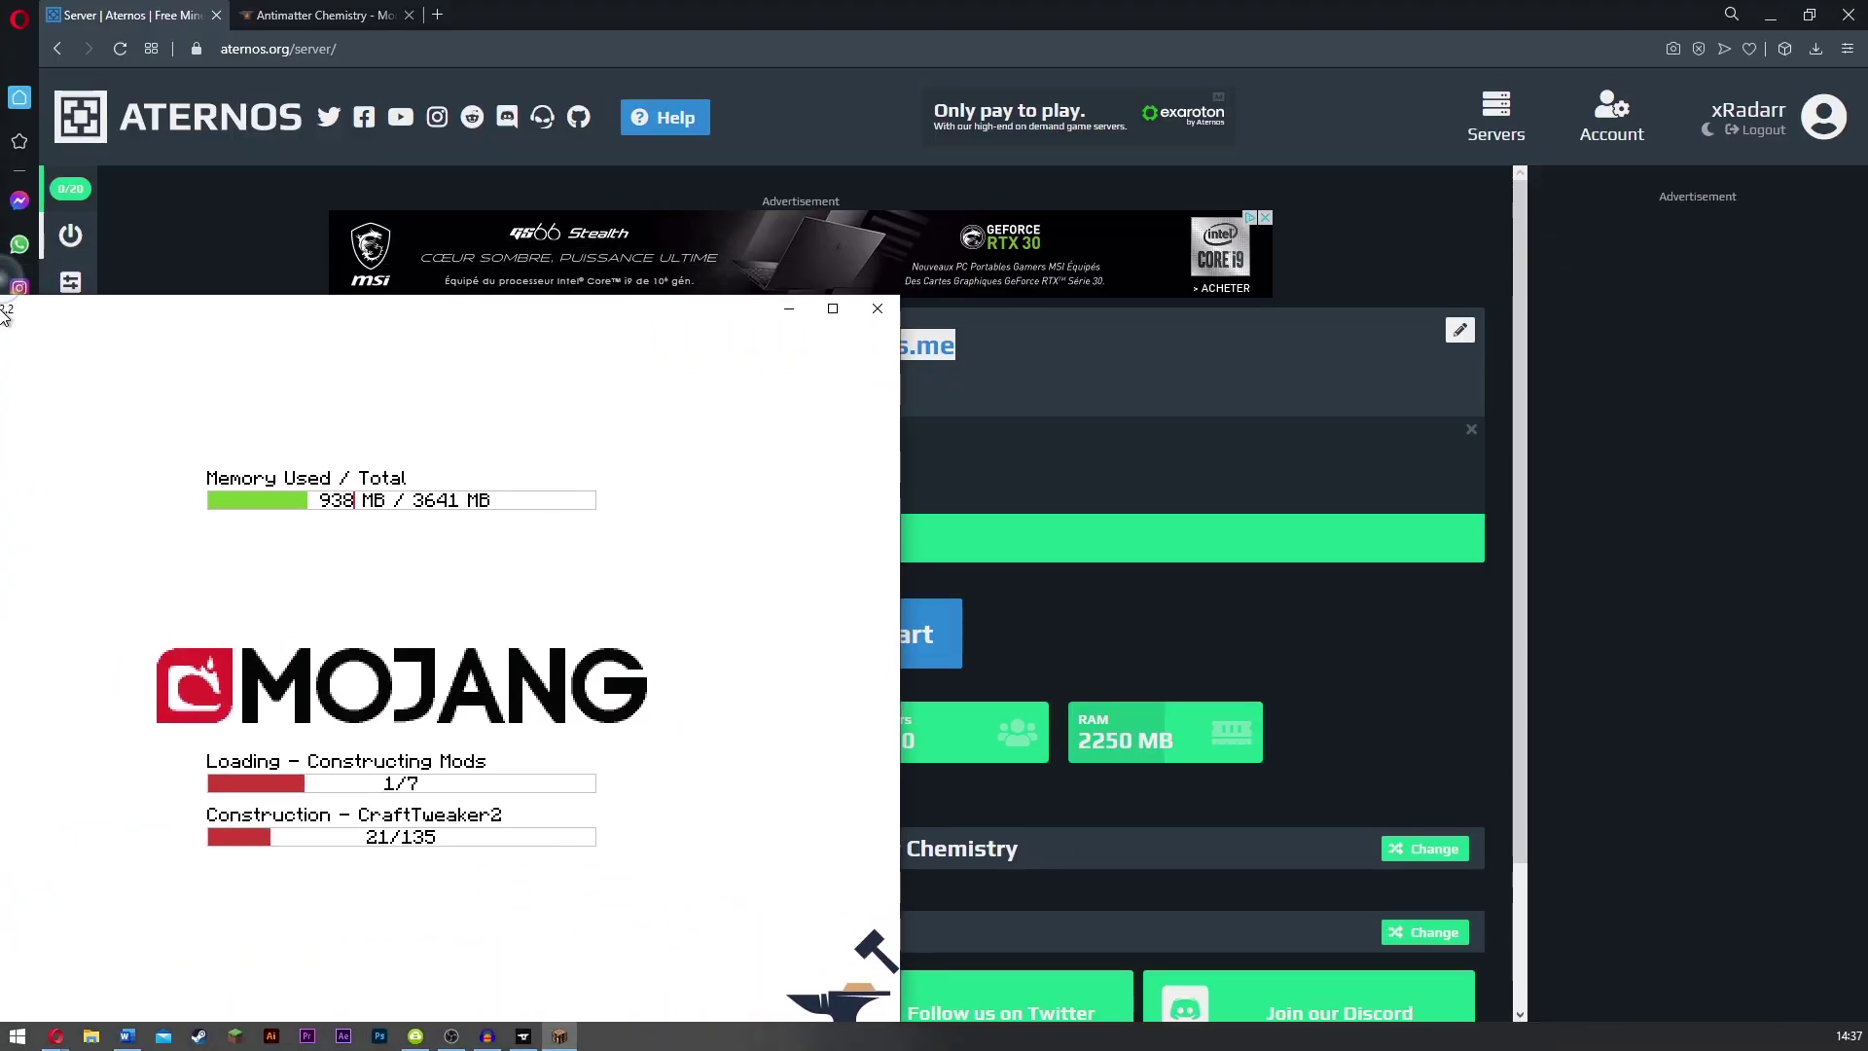
drag(15, 336, 647, 240)
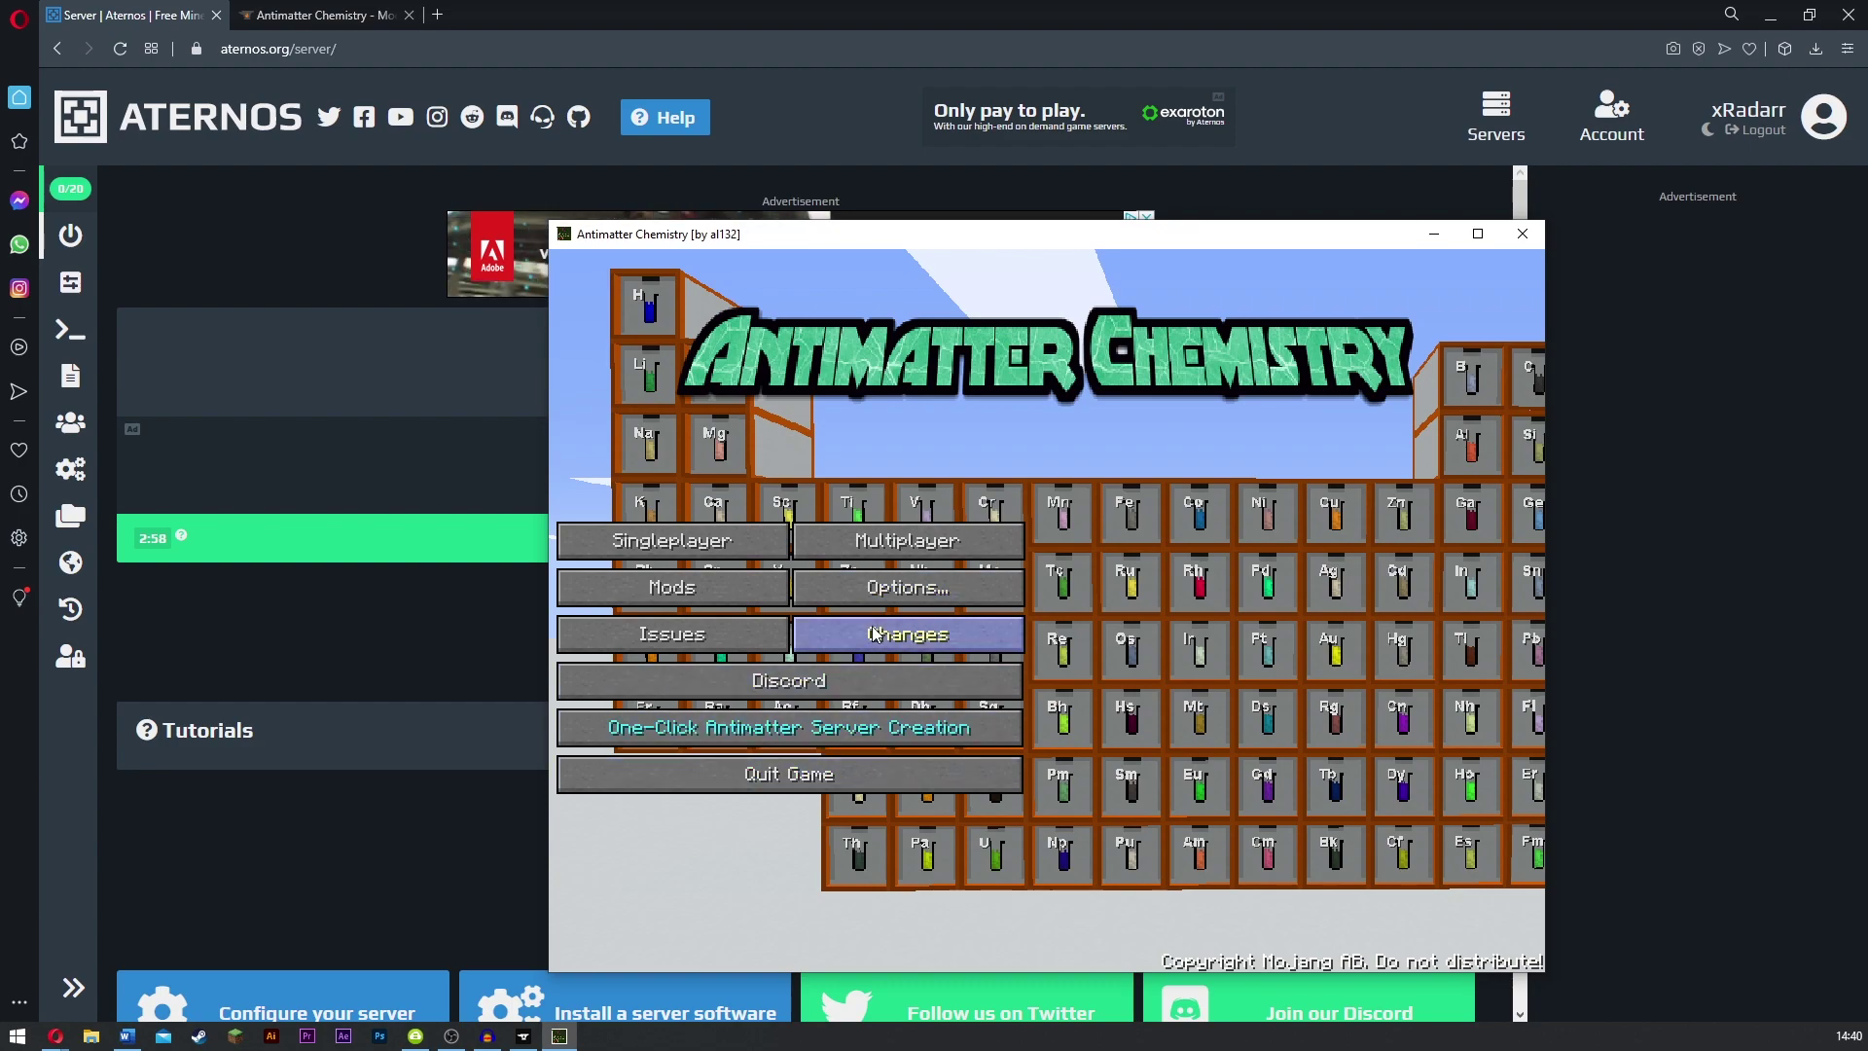
click(941, 587)
click(895, 527)
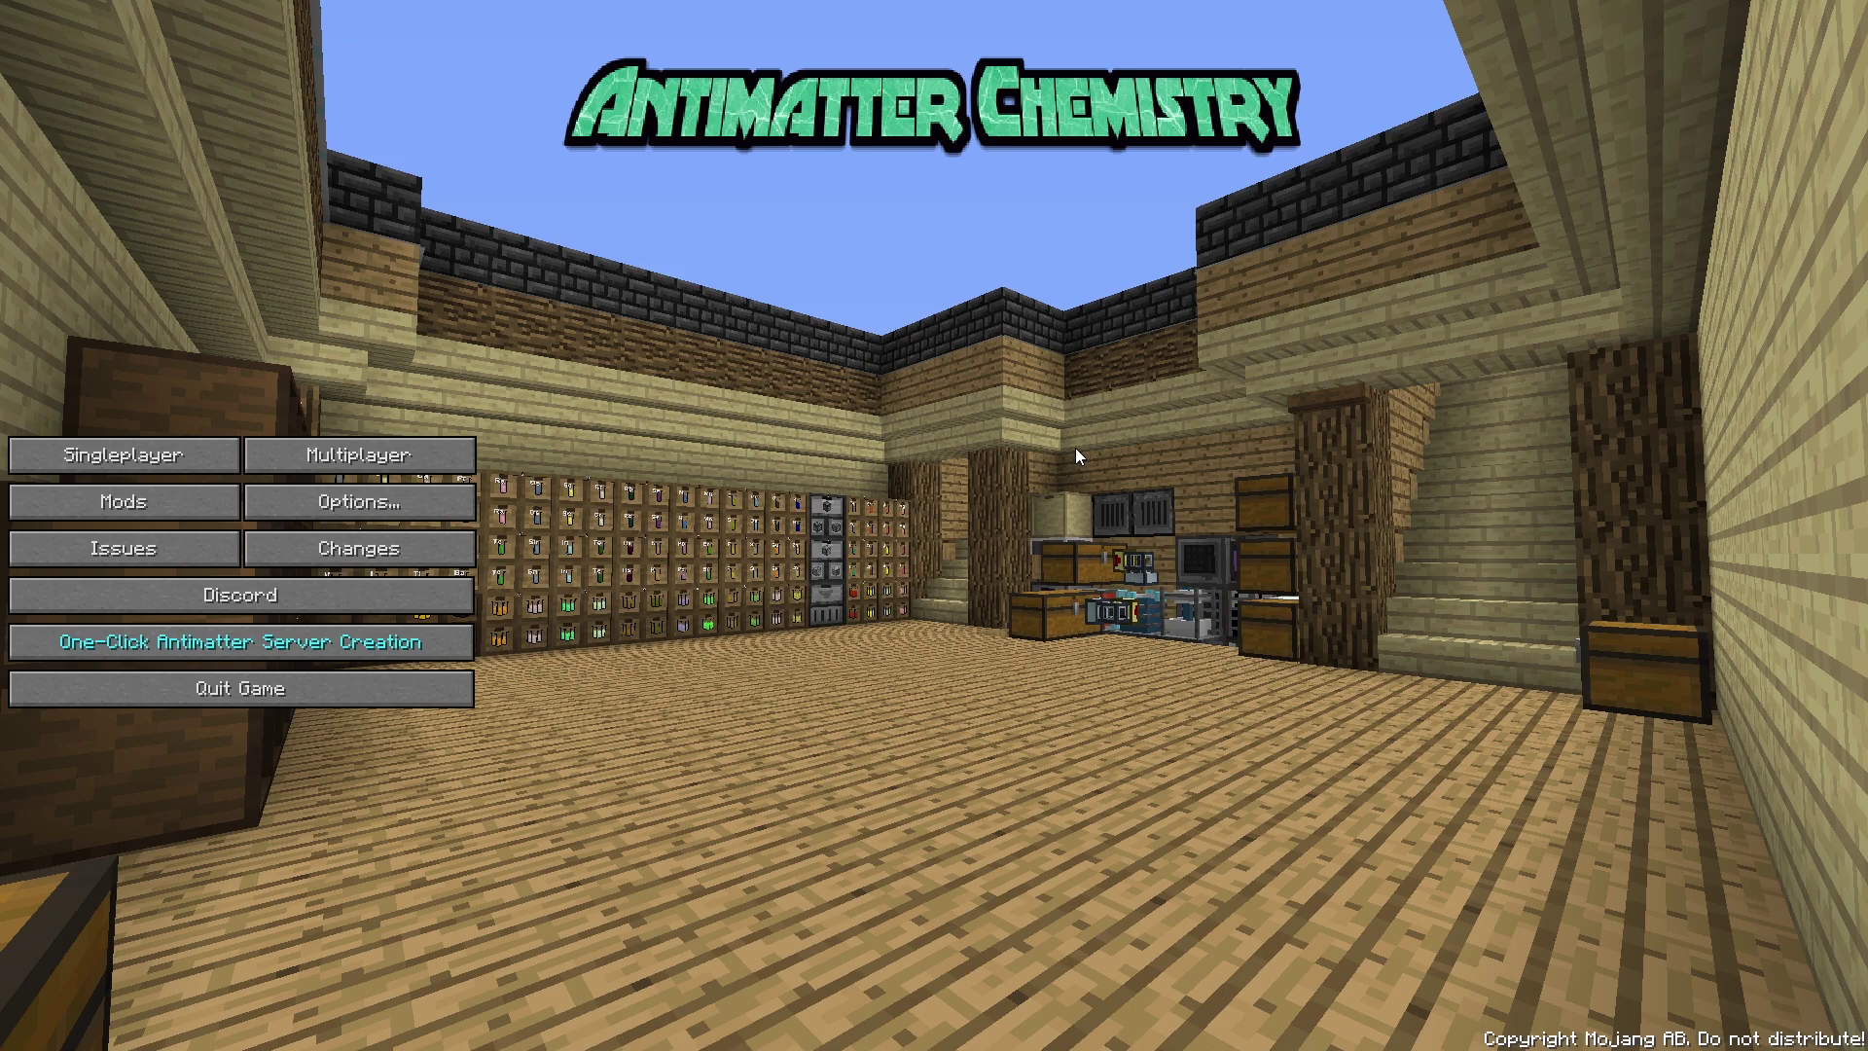
Add a multiplayer server entry using the copied Aternos server address
click(344, 457)
click(1096, 966)
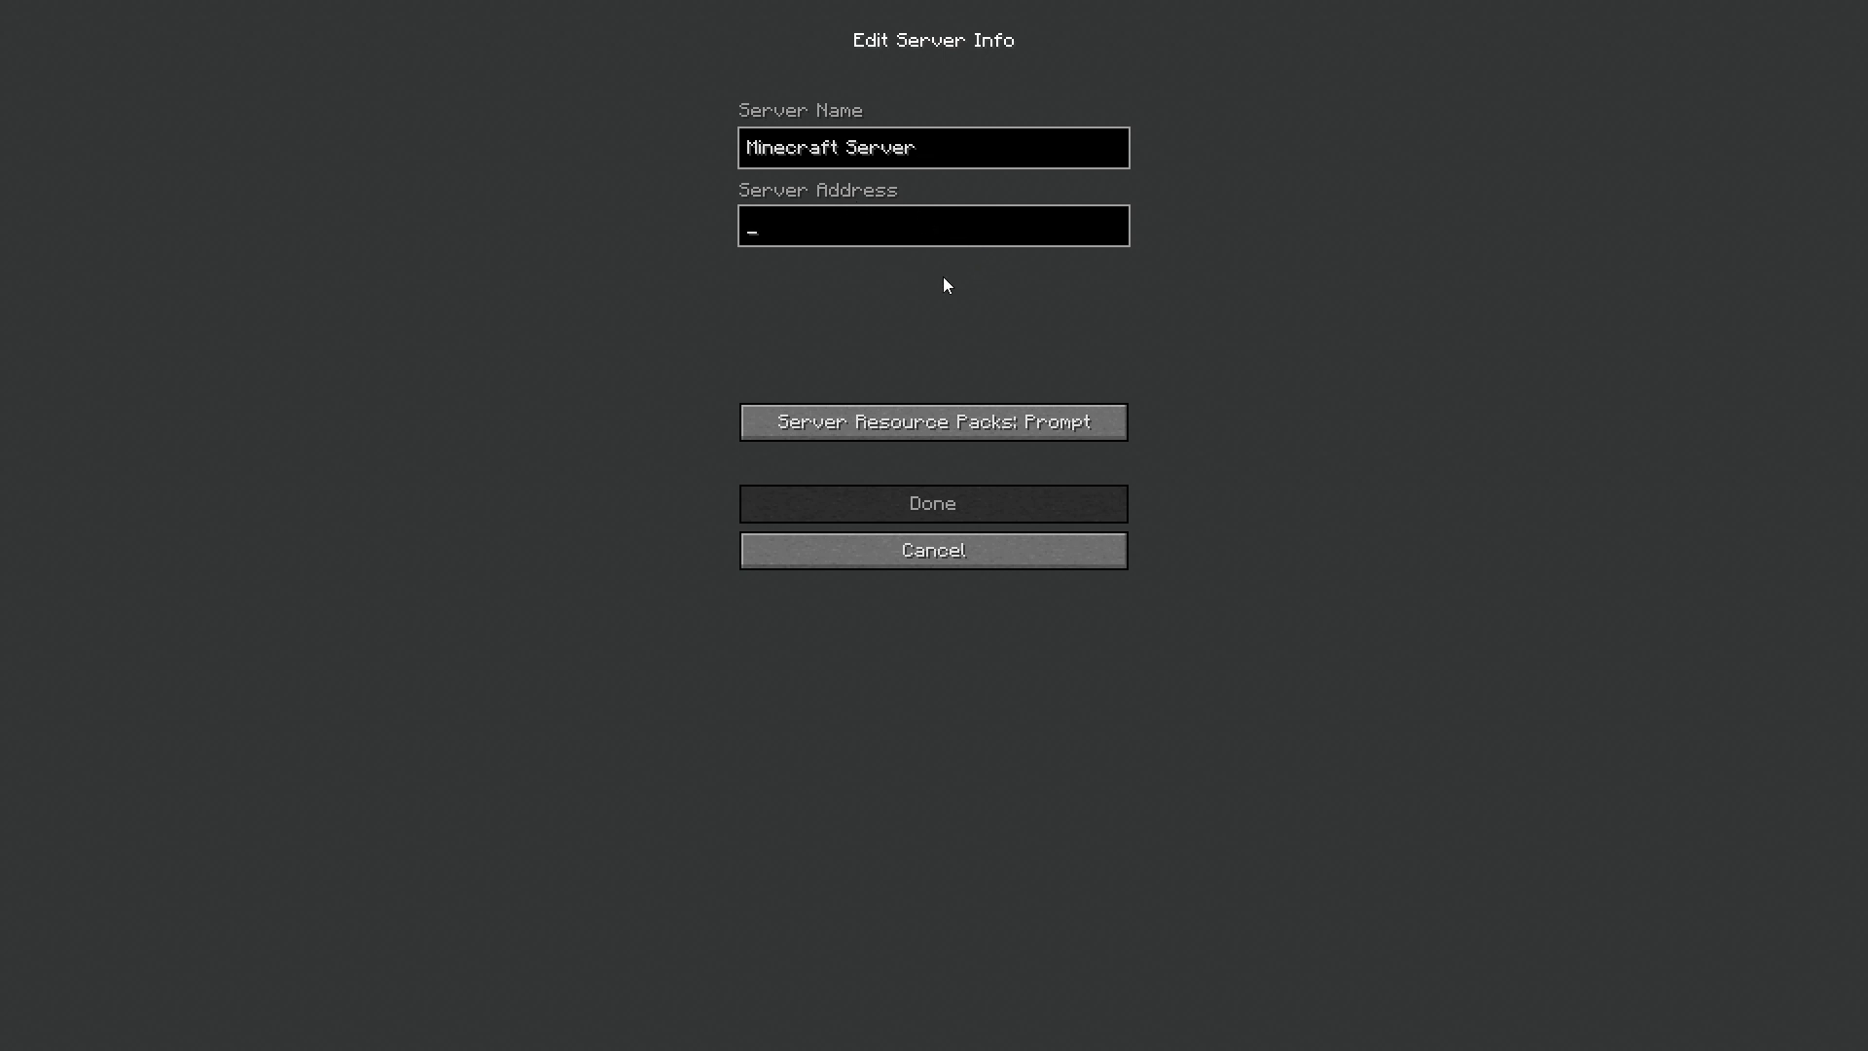
key(ctrl+v)
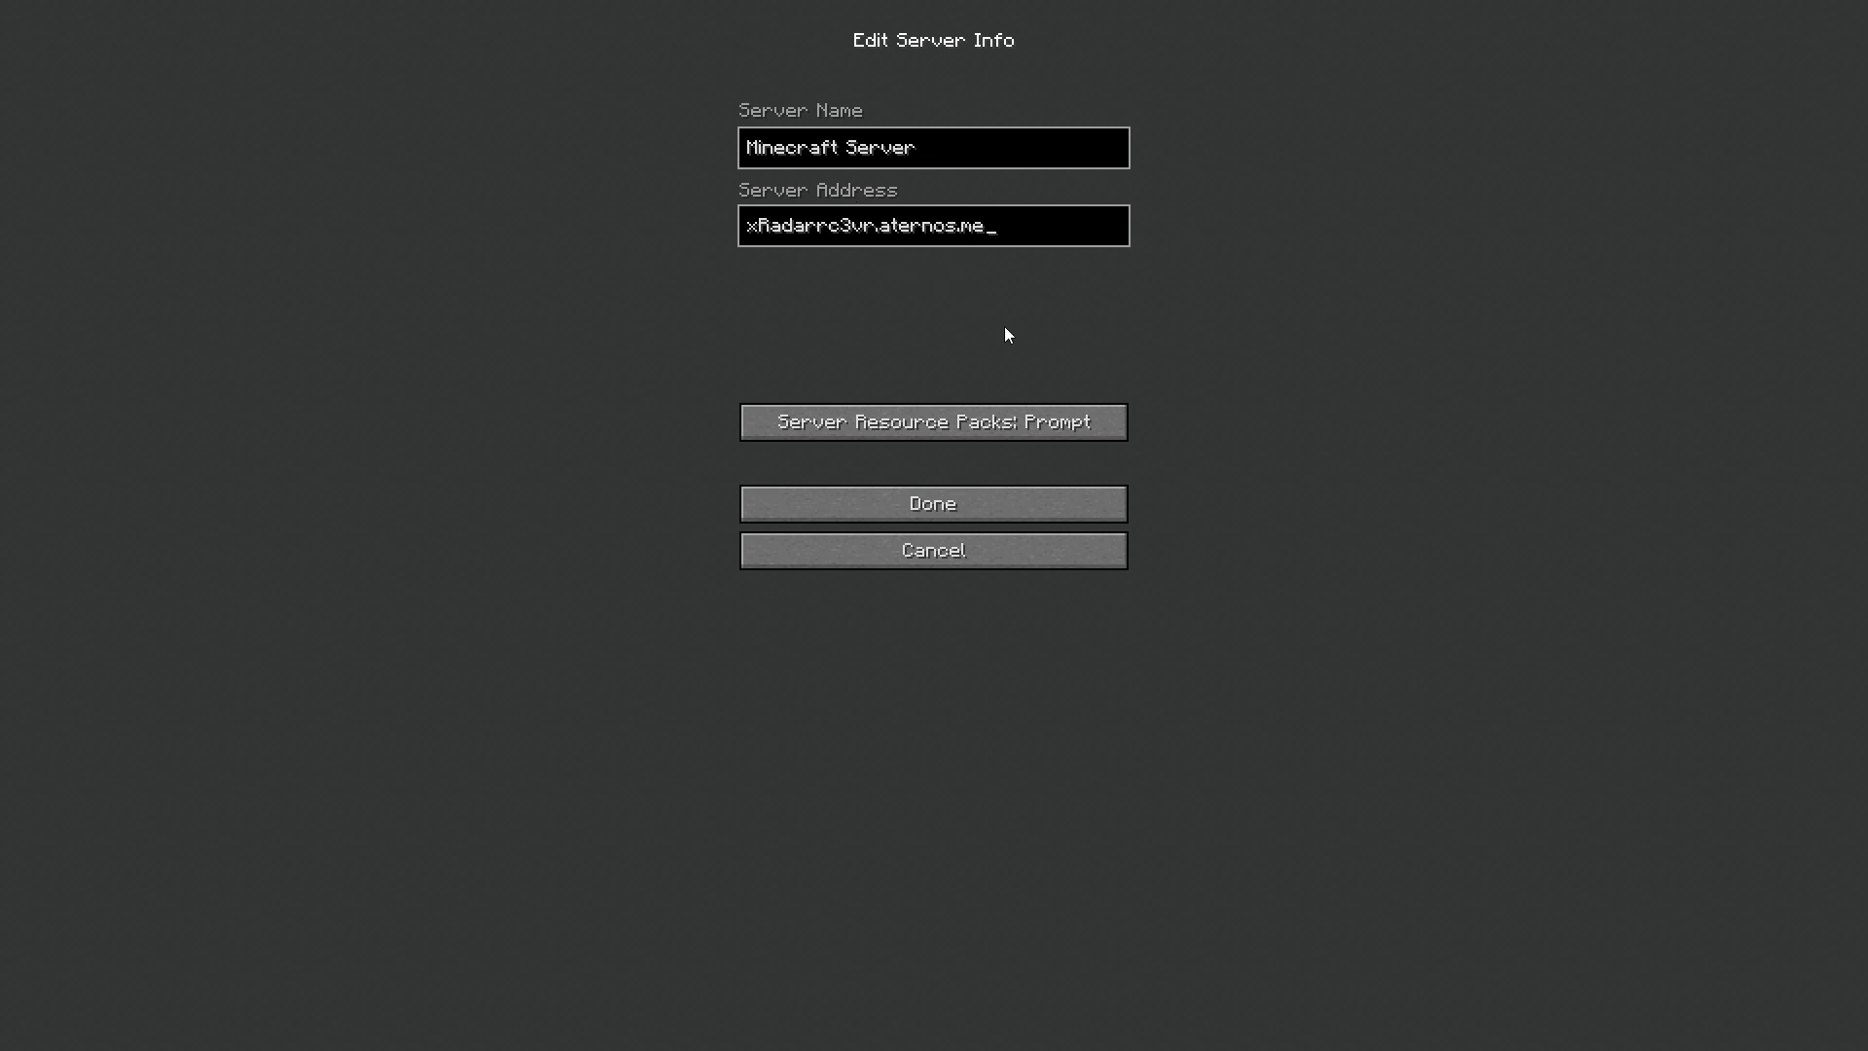
click(997, 512)
Join the newly added server and change the in-game camera to third-person view
mouse_move(893, 104)
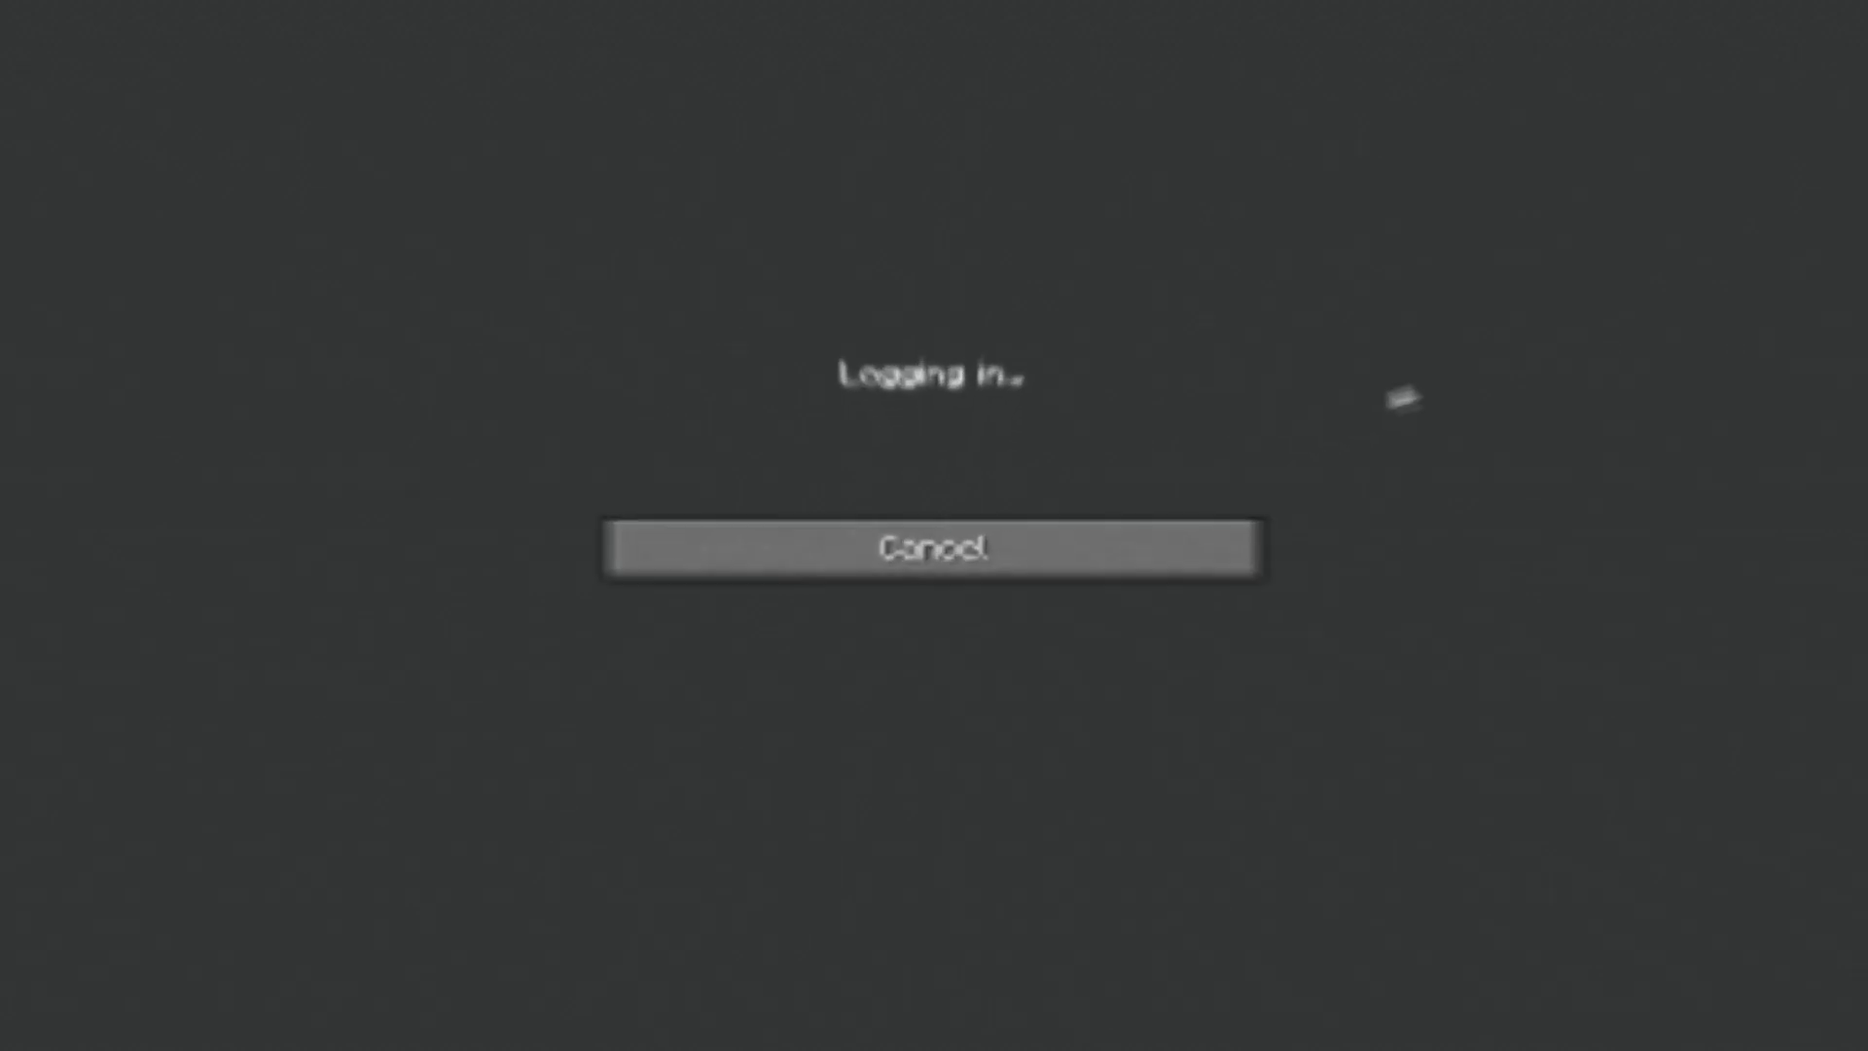
key(F5)
key(F5)
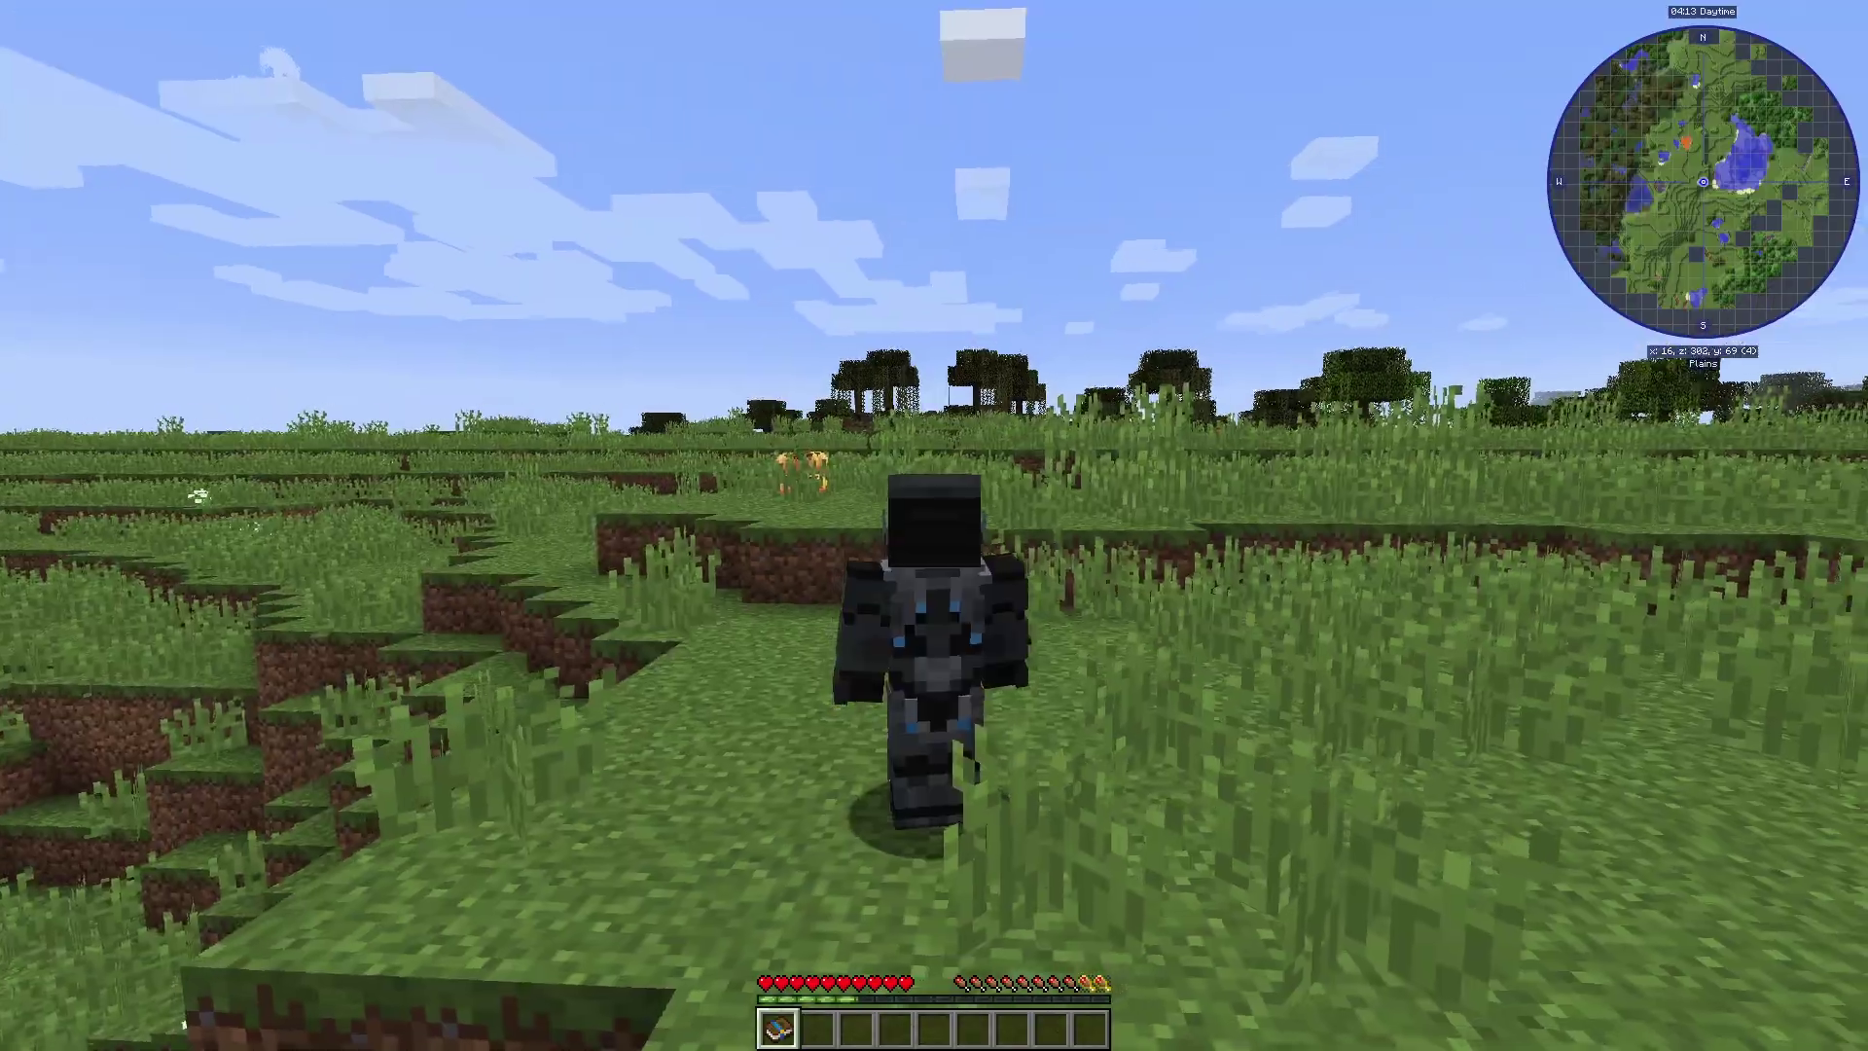